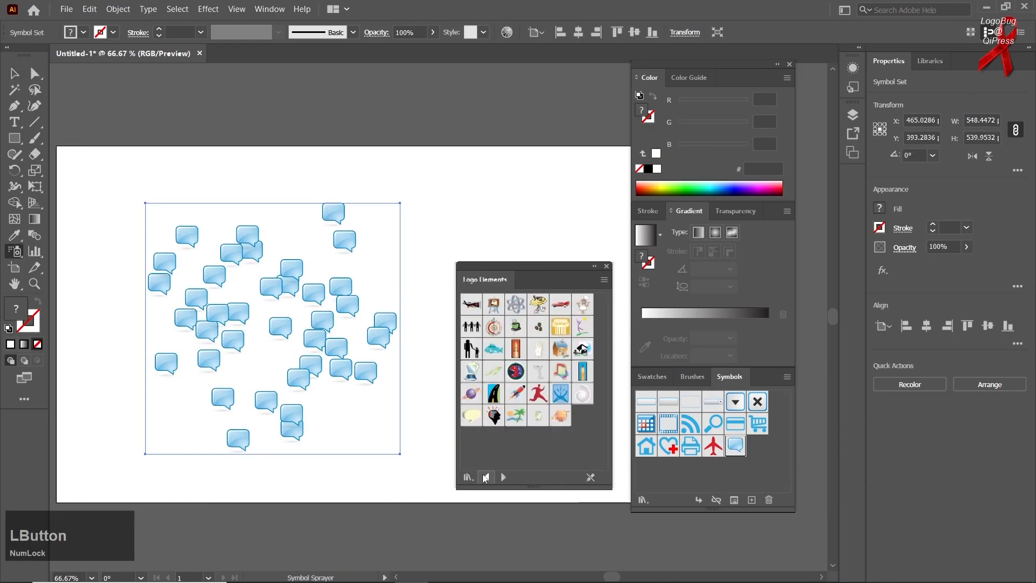
left_click(14, 251)
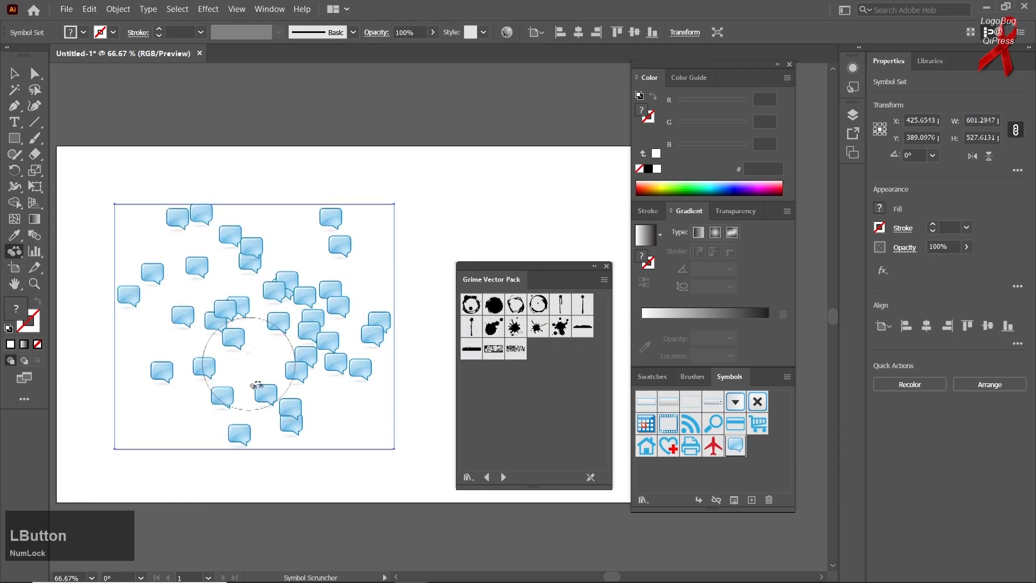
left_click(165, 372)
left_click_drag(167, 356, 155, 370)
left_click(159, 384)
left_click(15, 252)
left_click(97, 349)
left_click(604, 312)
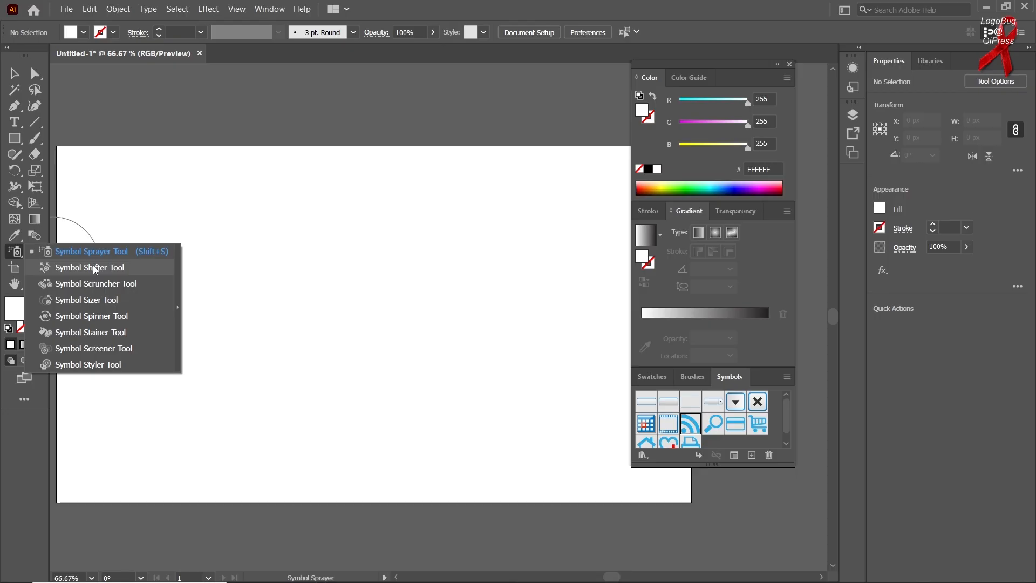
left_click(70, 252)
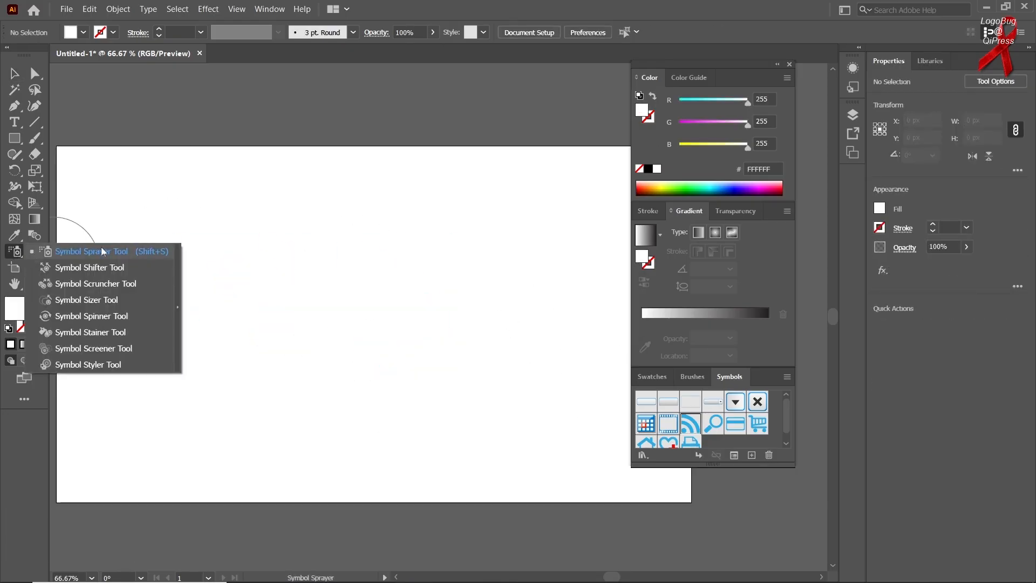
left_click(92, 251)
left_click_drag(174, 248, 378, 347)
right_click(16, 252)
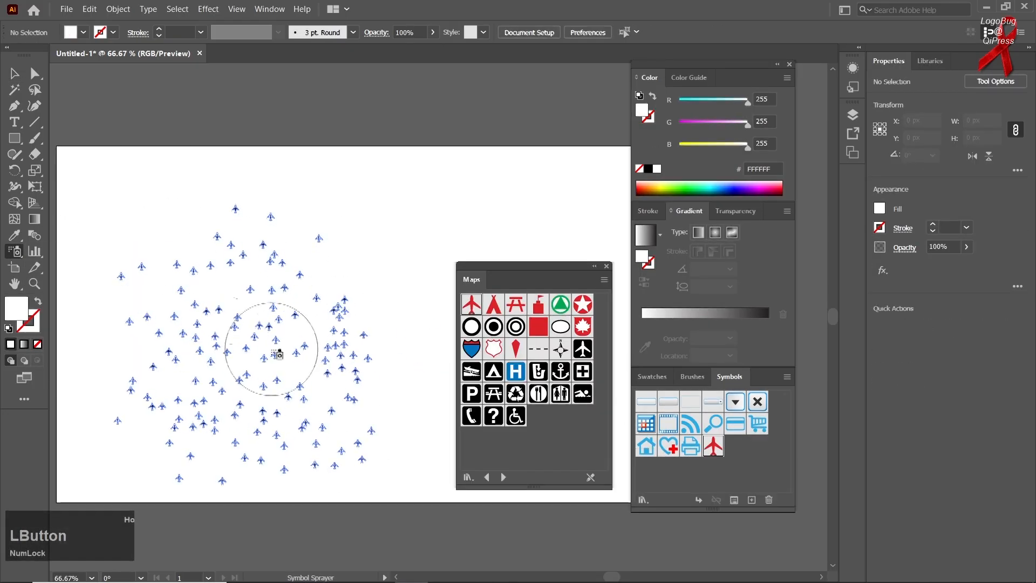
left_click(484, 477)
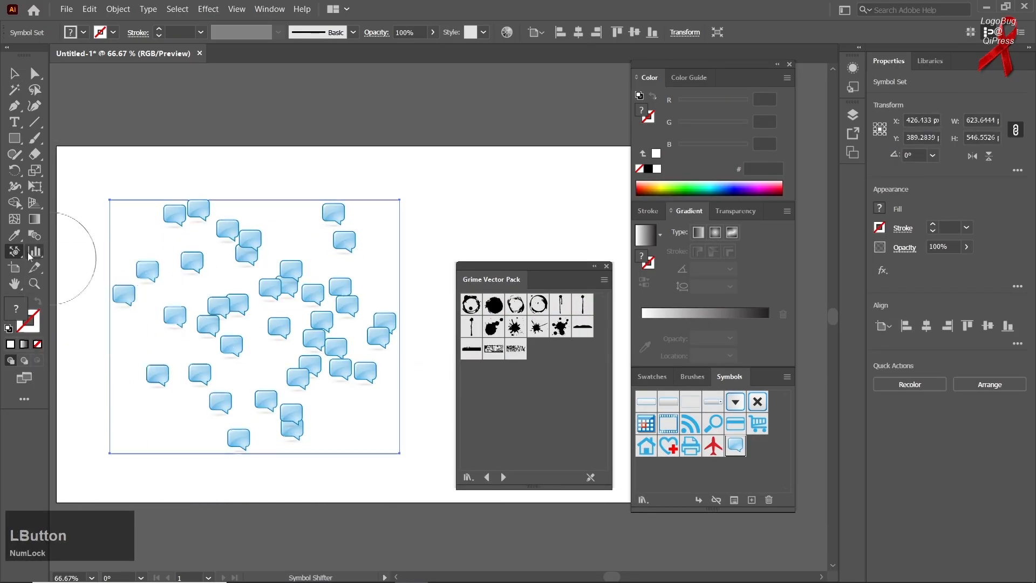
right_click(16, 252)
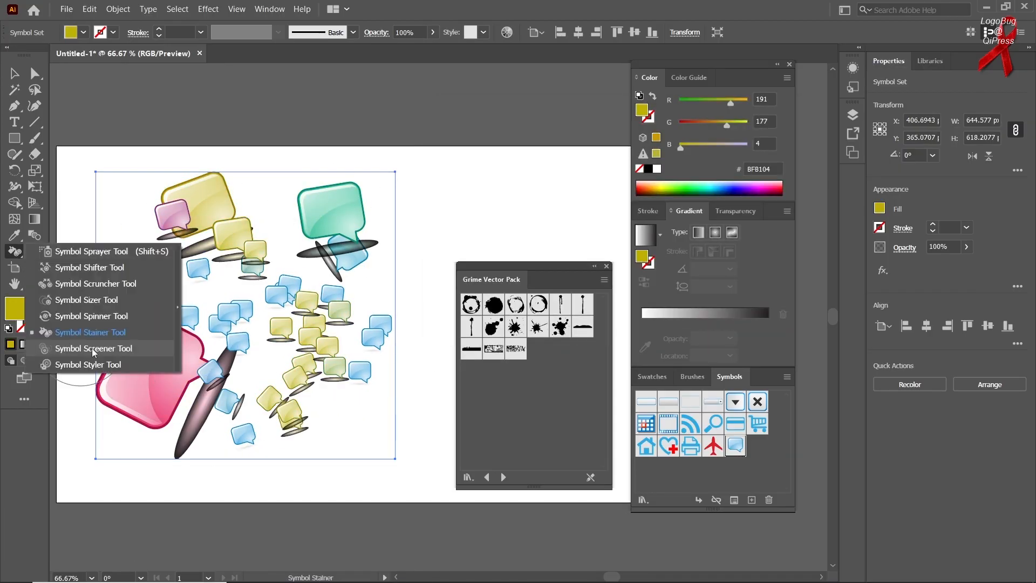
right_click(16, 251)
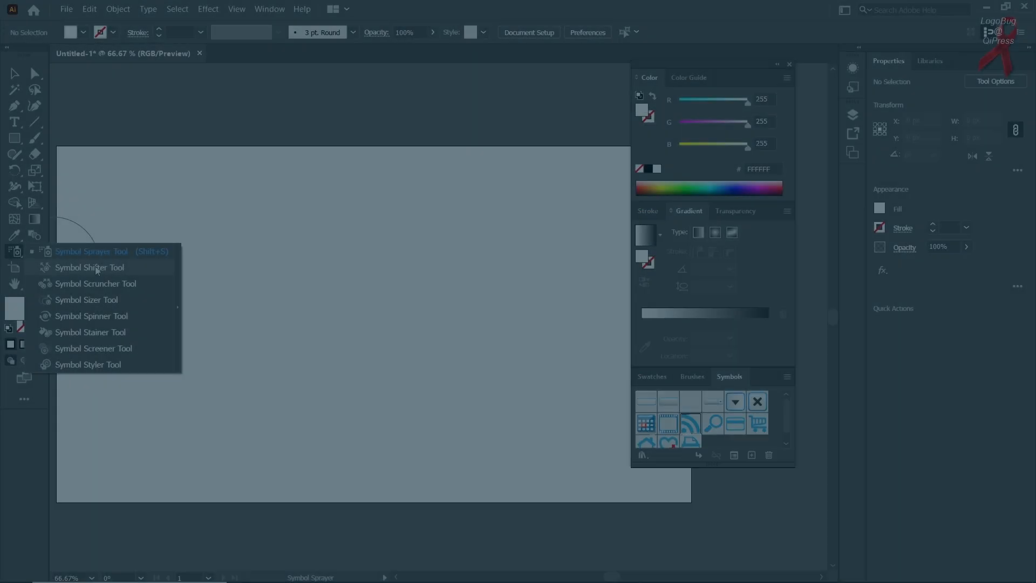
left_click(187, 213)
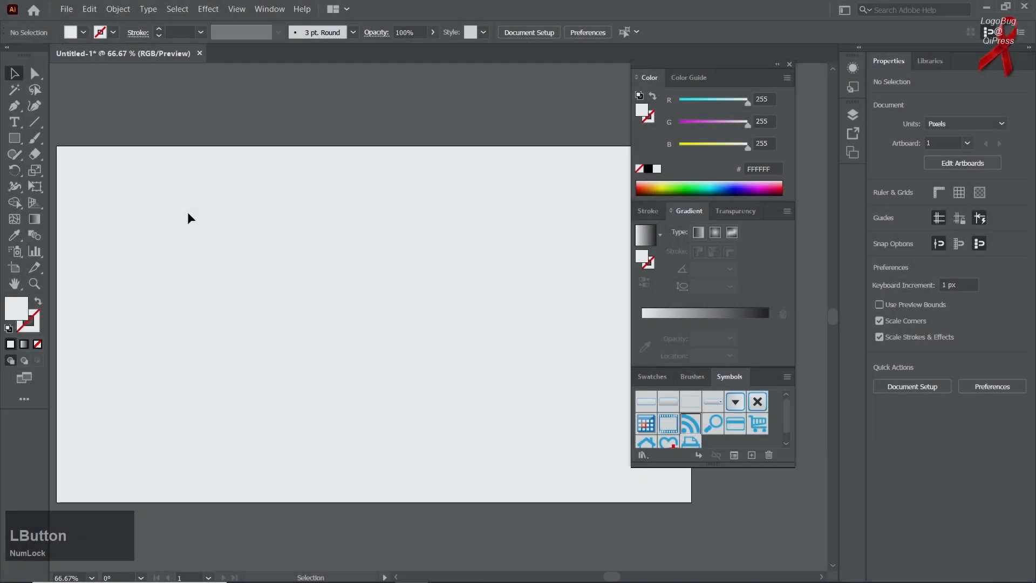
- Spray a scattered set of RSS symbols in the left half of the artboard with the Symbol Sprayer
right_click(22, 257)
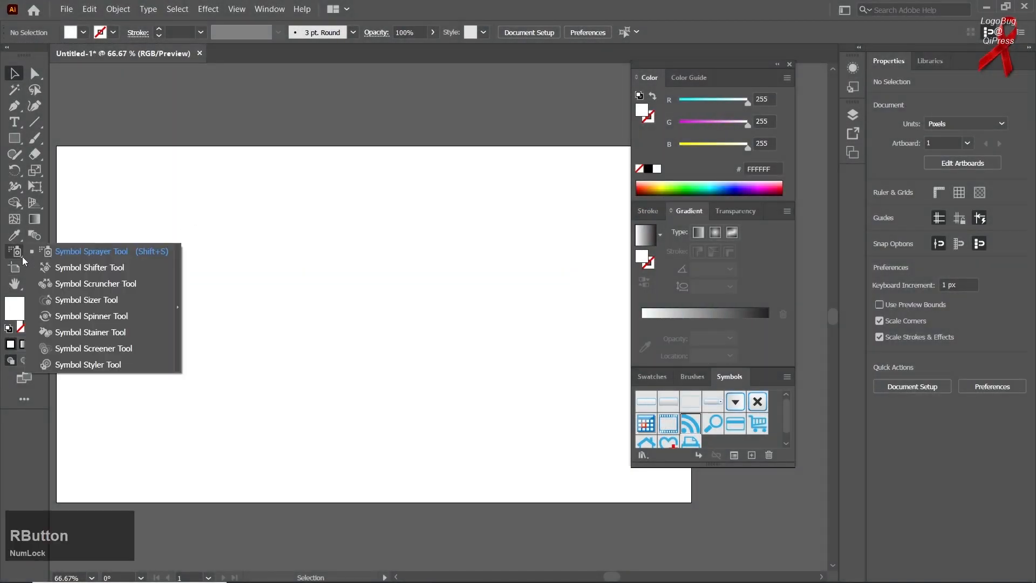
left_click(72, 253)
mouse_move(186, 245)
left_mouse_down()
mouse_move(231, 280)
mouse_move(270, 340)
mouse_move(287, 280)
mouse_move(297, 305)
left_mouse_up()
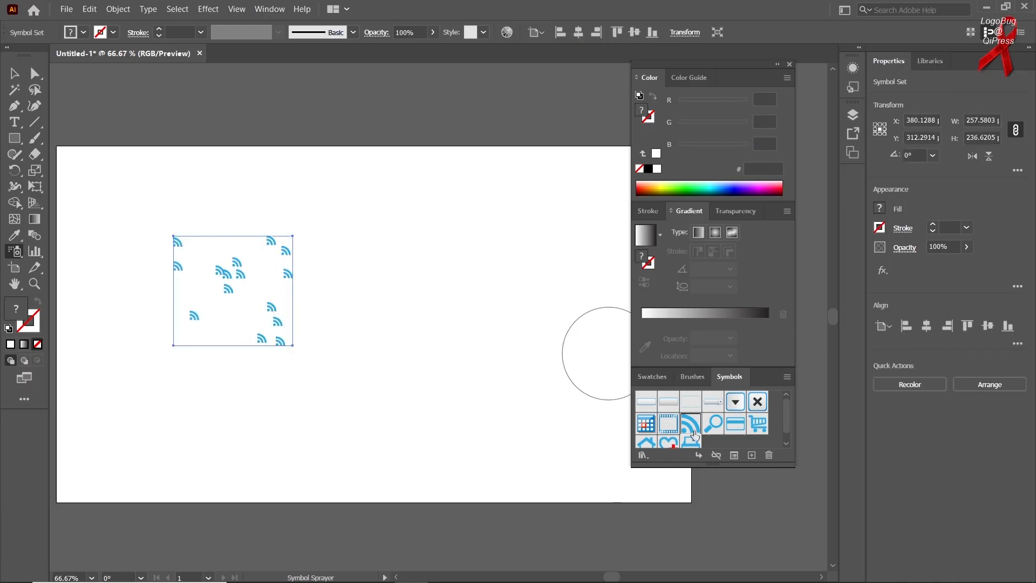
- Deselect the current symbol and try to spray on the artboard without one, dismissing the alert
left_click(731, 449)
left_click(355, 331)
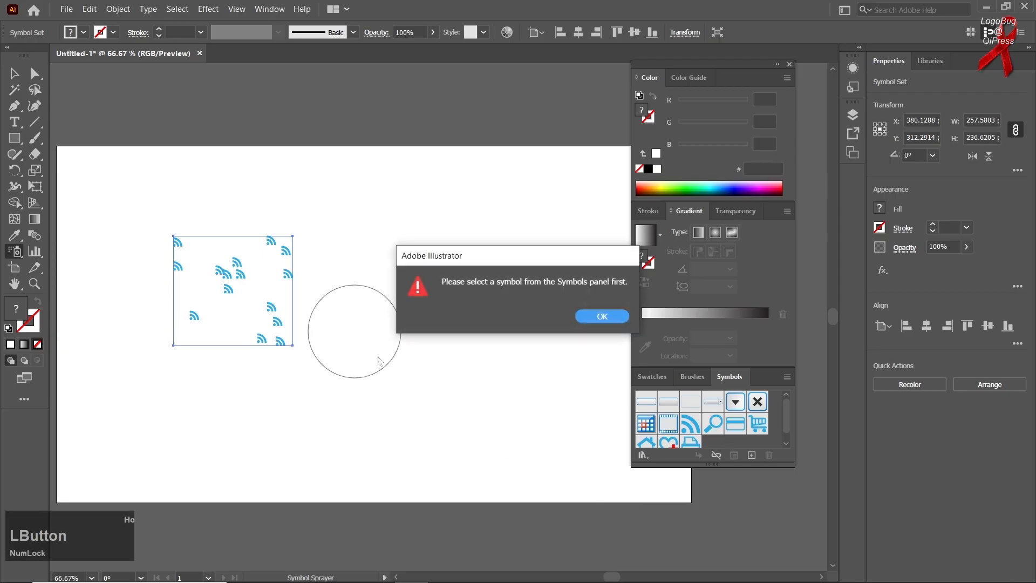
left_click(597, 316)
- Spray calendar symbols into the same set, to the right of the RSS symbols
left_click(651, 428)
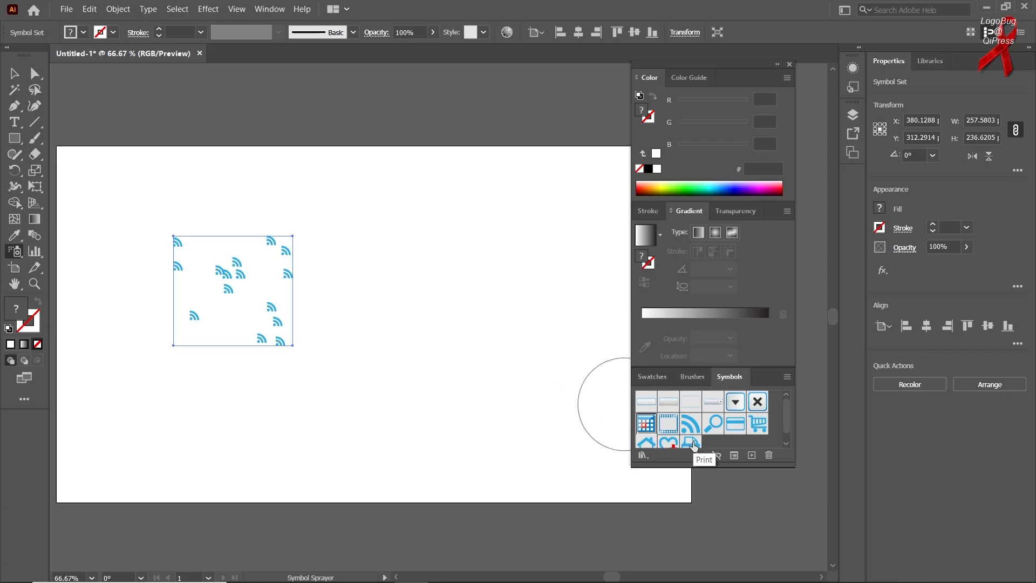
mouse_move(412, 282)
left_mouse_down()
mouse_move(439, 324)
mouse_move(416, 351)
left_mouse_up()
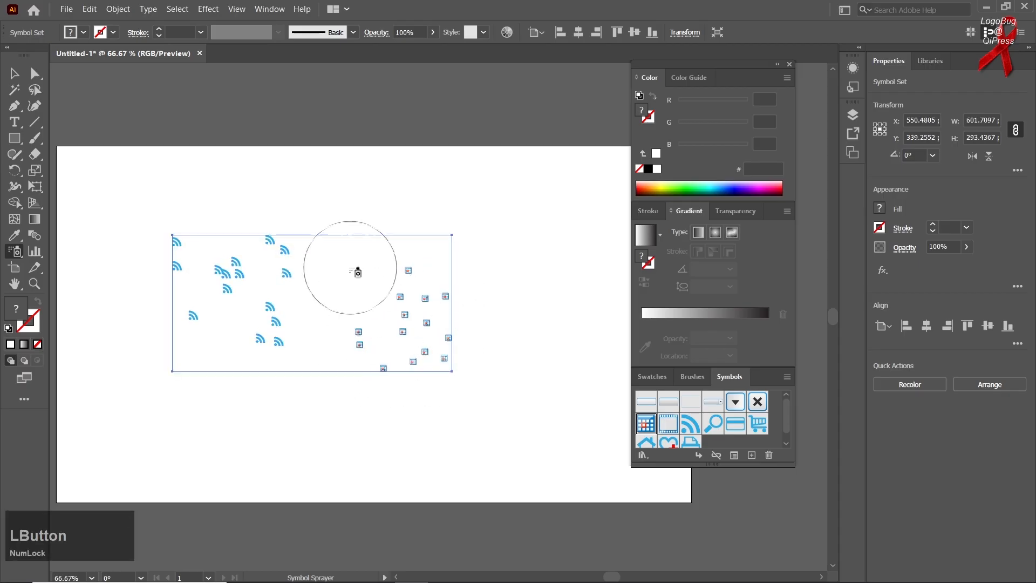
mouse_move(351, 260)
left_mouse_down()
mouse_move(354, 284)
mouse_move(365, 266)
mouse_move(376, 283)
mouse_move(340, 299)
mouse_move(358, 324)
mouse_move(371, 314)
mouse_move(386, 354)
left_mouse_up()
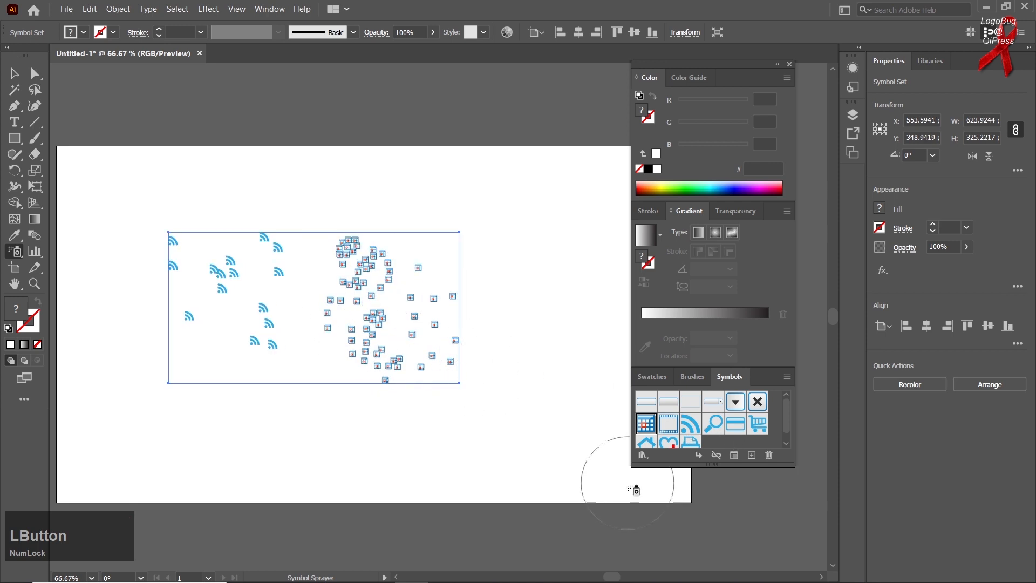
- Delete the sprayed RSS and calendar symbol set, then try spraying the empty artboard with no symbol chosen
left_click(647, 424)
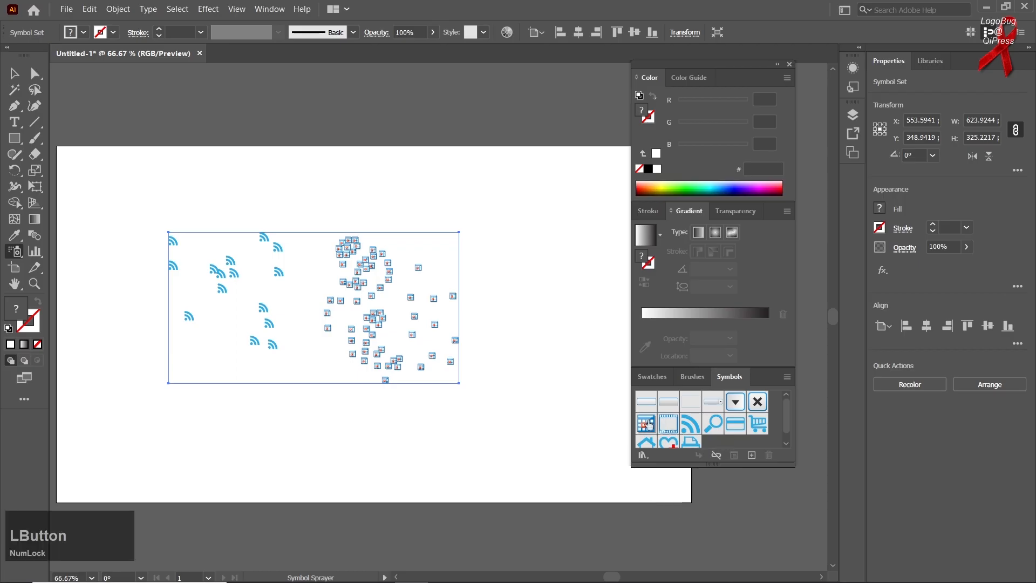
key("Delete")
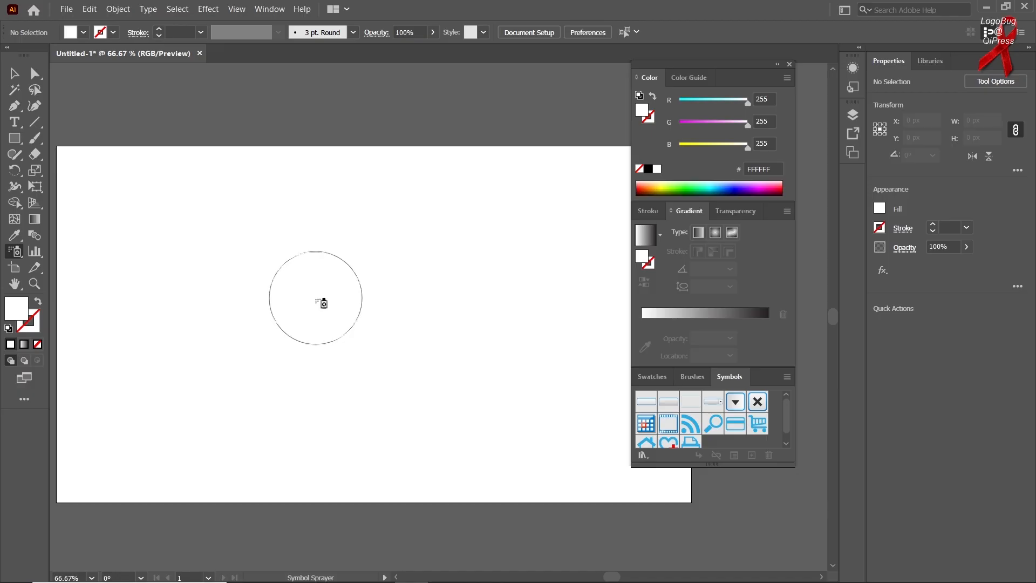
left_click(321, 303)
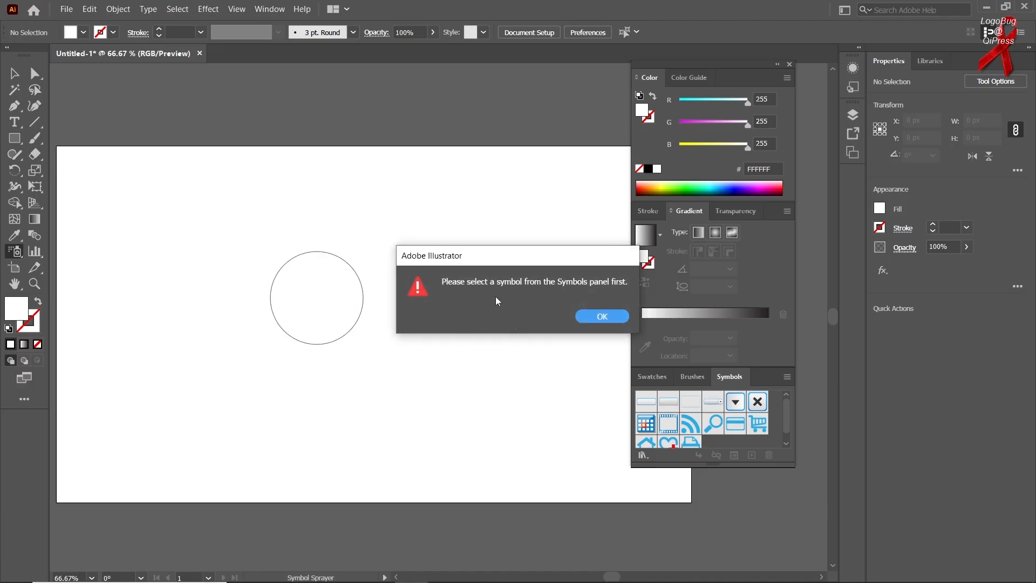
left_click(601, 313)
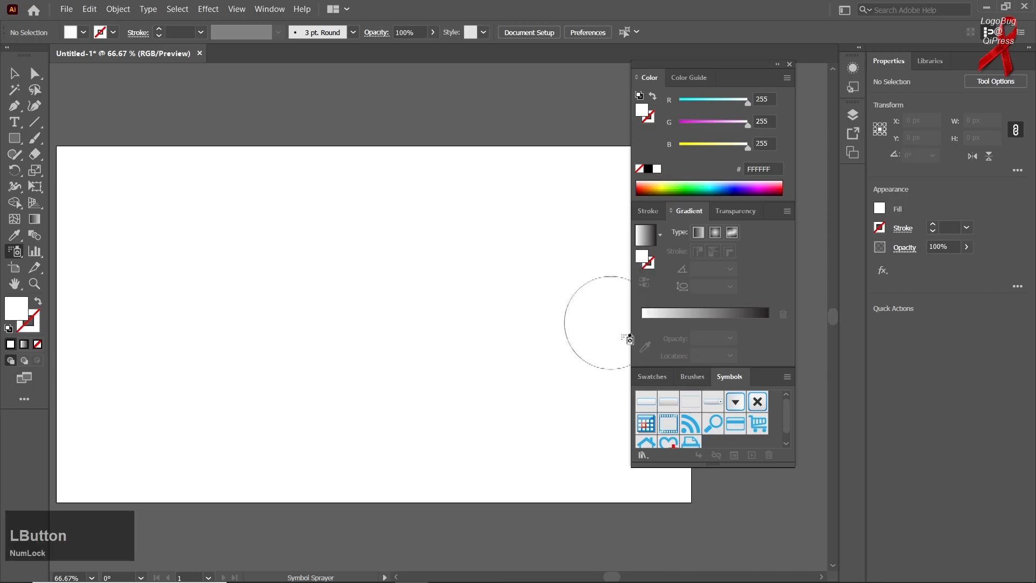
- Lengthen the Symbols panel to fit all its symbols and view the list of available symbol libraries
left_click_drag(742, 465, 740, 509)
left_click(642, 500)
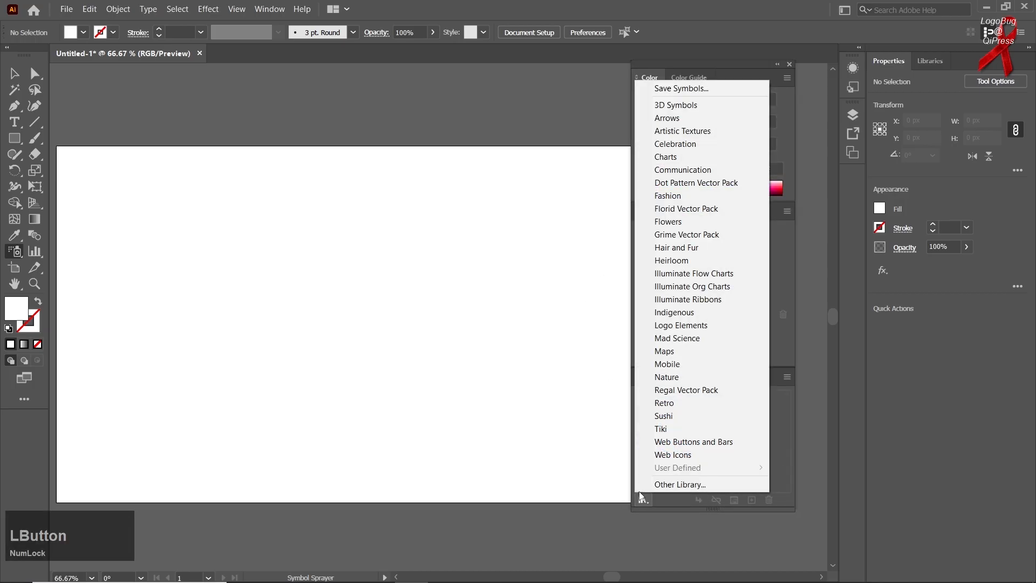
left_click(774, 471)
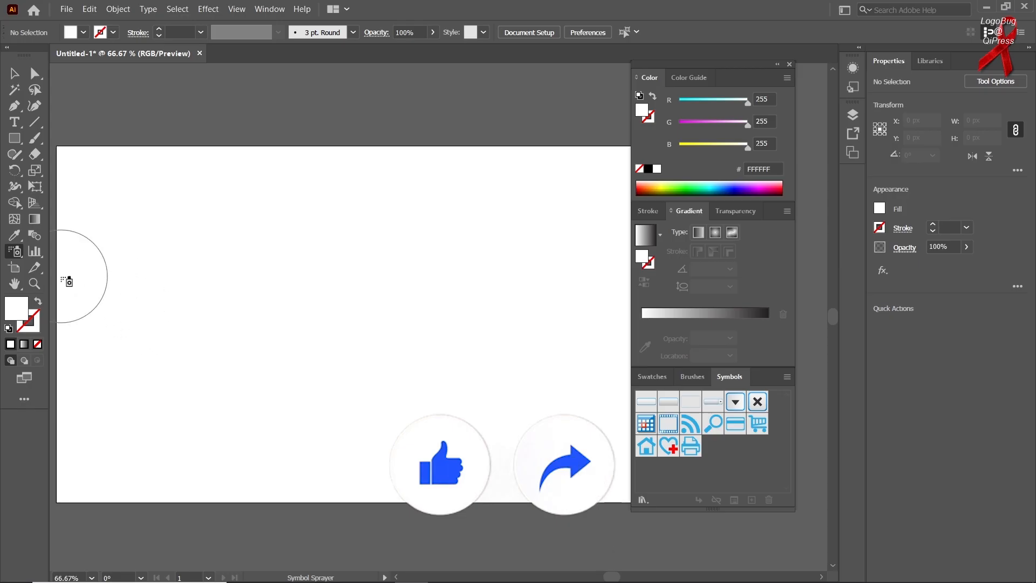
- Activate the Symbol Sprayer, open the Maps symbol library and enlarge it to fit all its symbols
right_click(11, 256)
left_click(71, 257)
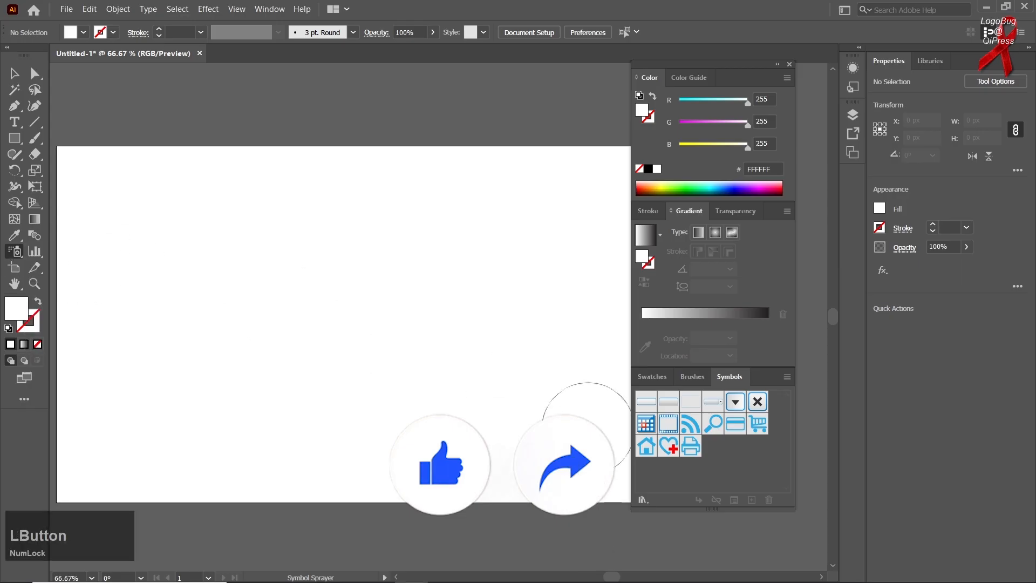
left_click(642, 499)
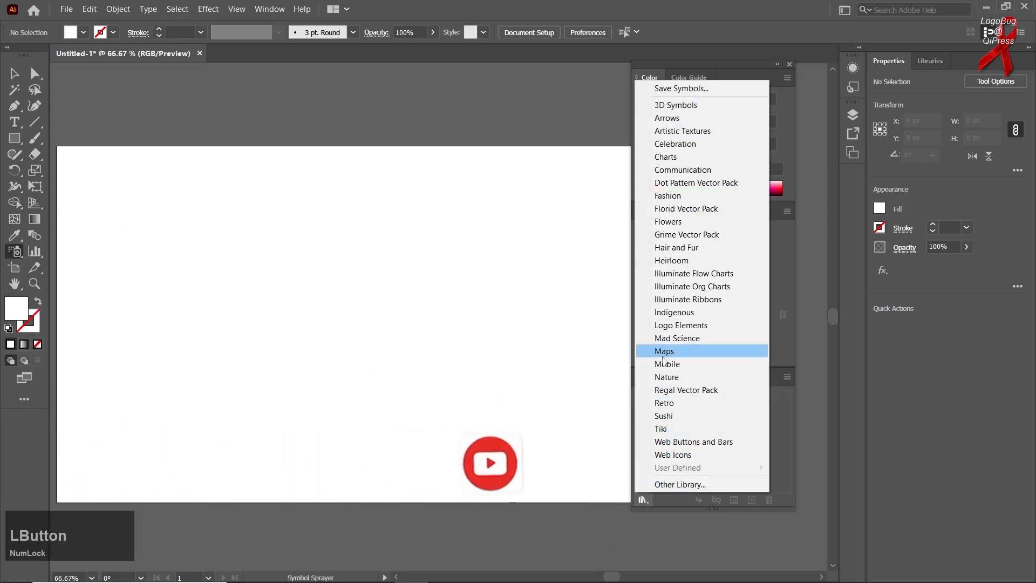
left_click(681, 353)
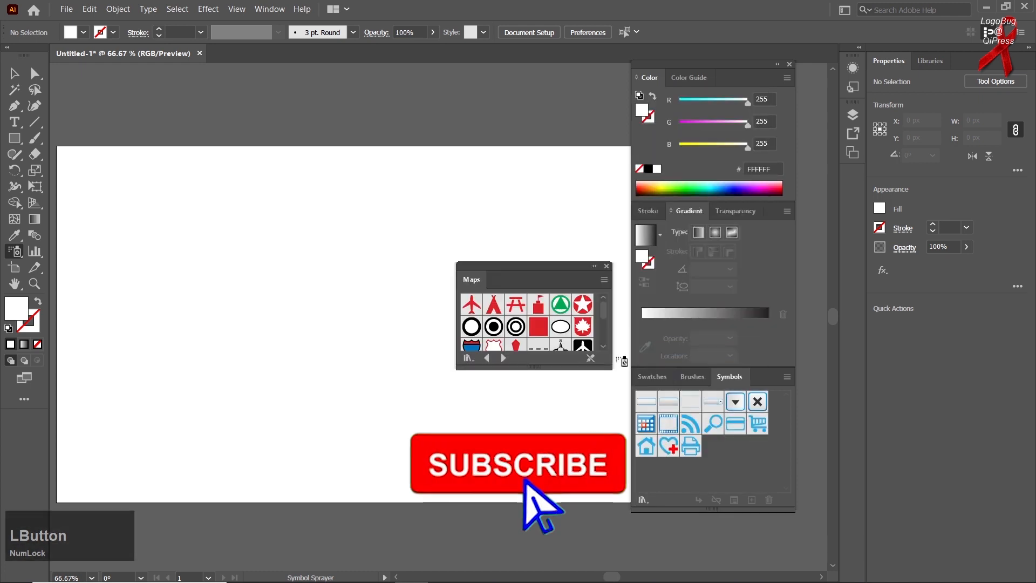
left_click_drag(562, 368, 581, 487)
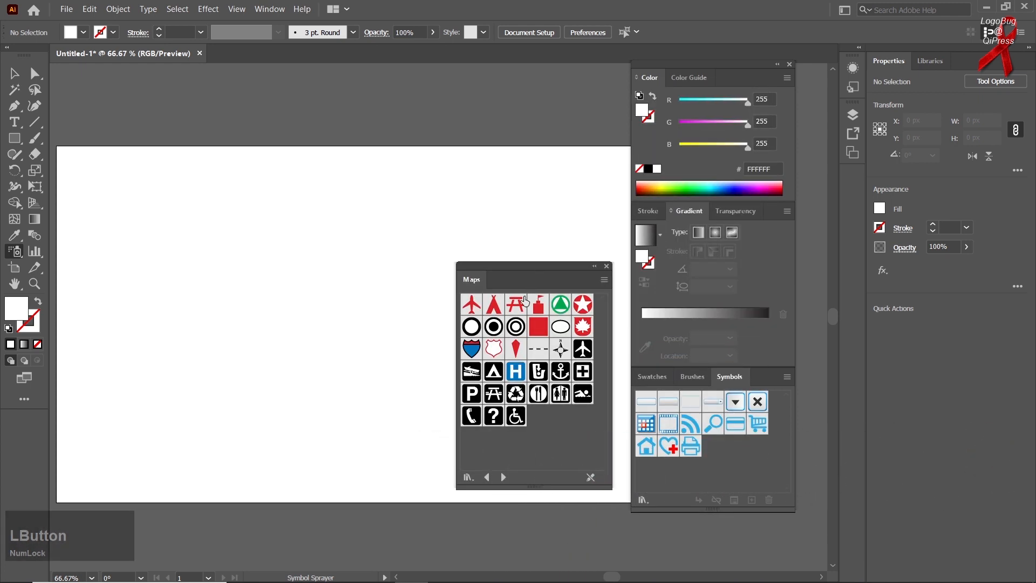
- Spray a dense scatter of Airport symbols from the Maps library across the left half of the artboard
left_click(470, 307)
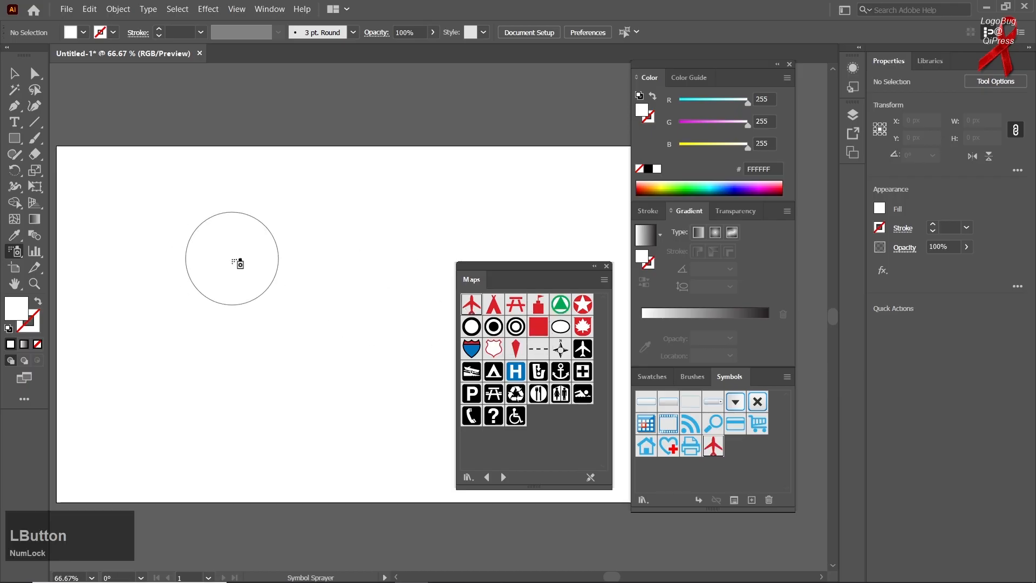
mouse_move(238, 261)
left_mouse_down()
mouse_move(296, 286)
mouse_move(226, 250)
mouse_move(261, 356)
mouse_move(195, 328)
mouse_move(238, 347)
mouse_move(250, 377)
mouse_move(334, 314)
mouse_move(272, 353)
mouse_move(257, 447)
mouse_move(215, 319)
mouse_move(169, 327)
mouse_move(235, 465)
mouse_move(338, 435)
mouse_move(202, 416)
mouse_move(154, 390)
mouse_move(183, 410)
mouse_move(303, 416)
mouse_move(333, 371)
mouse_move(335, 322)
mouse_move(336, 352)
mouse_move(197, 405)
mouse_move(278, 356)
mouse_move(194, 391)
mouse_move(232, 294)
mouse_move(179, 330)
left_mouse_up()
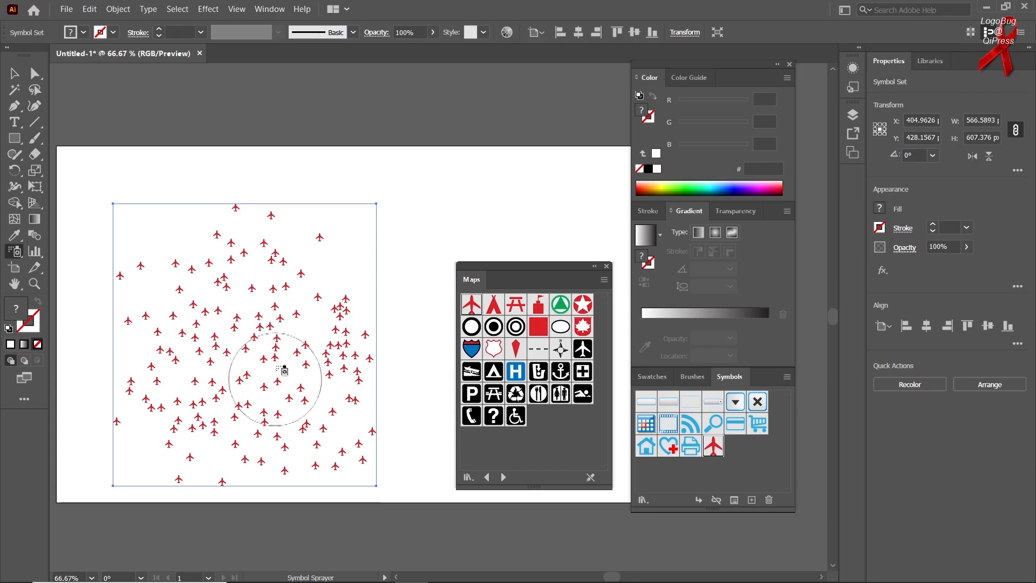
- Enlarge groups of the sprayed airplanes with the Symbol Sizer, most strongly the cluster at the lower middle of the set
right_click(10, 256)
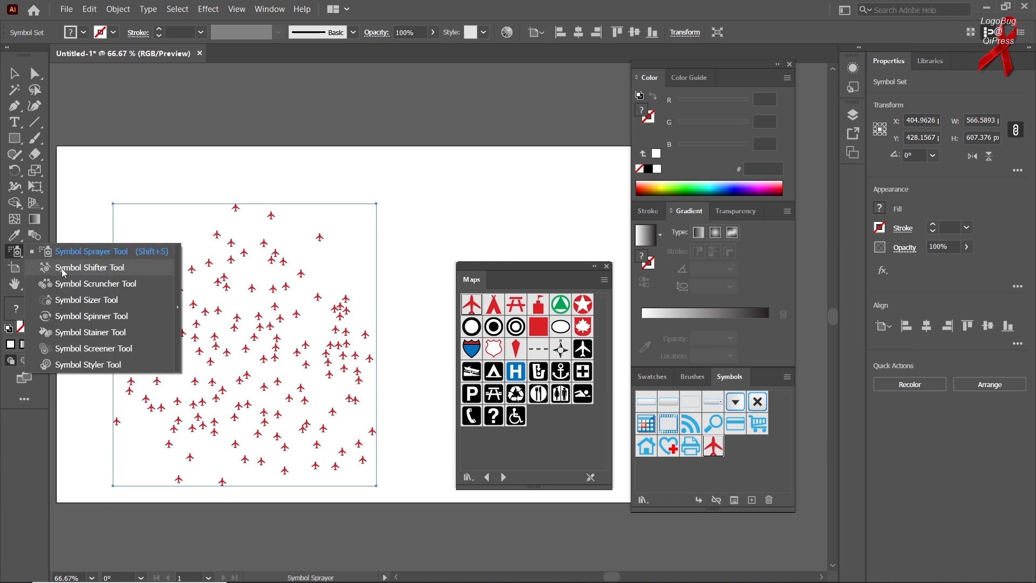
left_click(86, 300)
left_click_drag(214, 412, 212, 410)
left_click(246, 348)
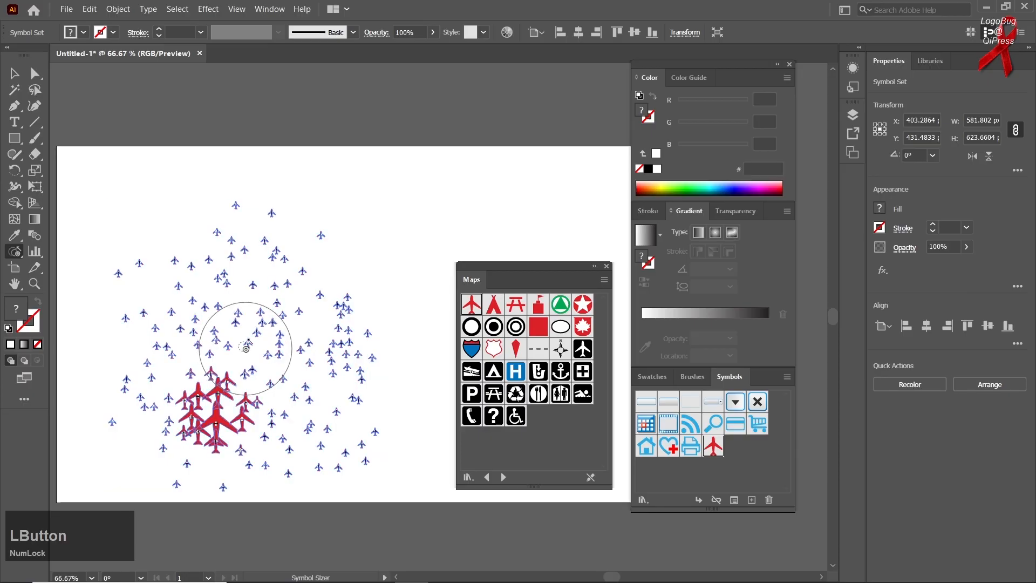
left_click(348, 326)
mouse_move(346, 325)
left_mouse_down()
mouse_move(335, 302)
mouse_move(283, 264)
mouse_move(185, 289)
mouse_move(167, 326)
mouse_move(157, 296)
mouse_move(220, 240)
mouse_move(323, 416)
mouse_move(307, 439)
mouse_move(236, 376)
left_mouse_up()
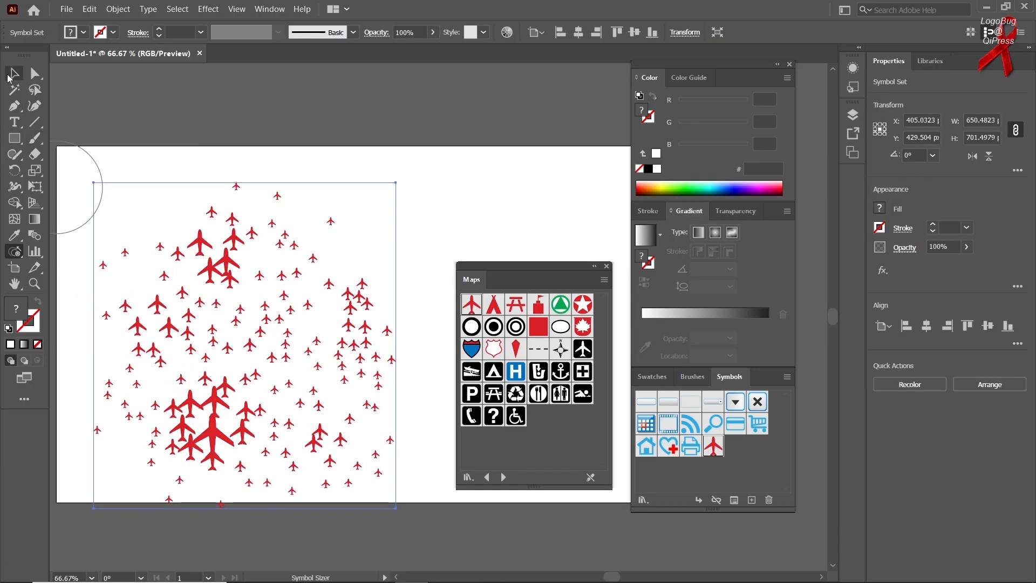
- Delete the whole airplane symbol set from the artboard
left_click(8, 78)
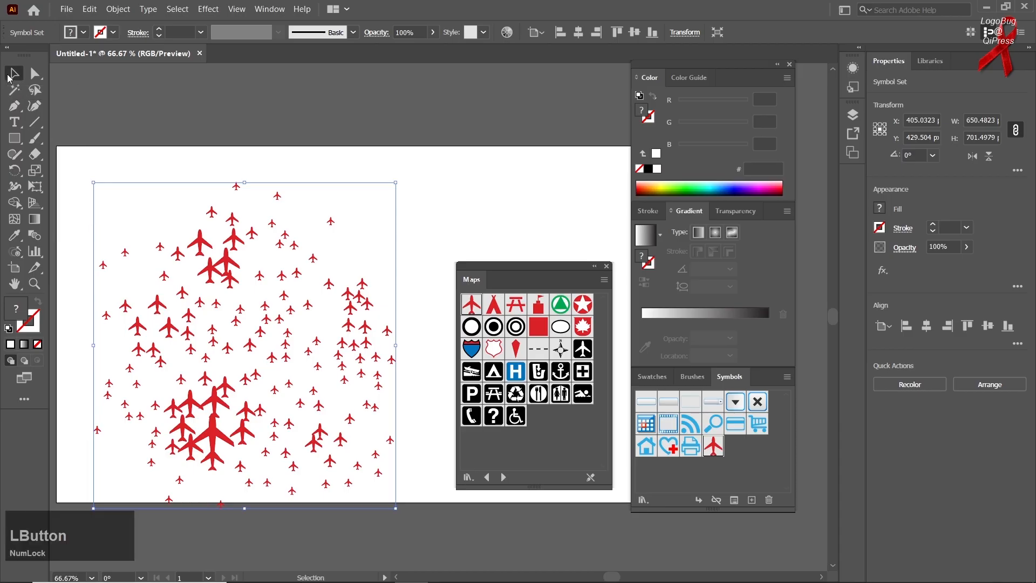
key("Delete")
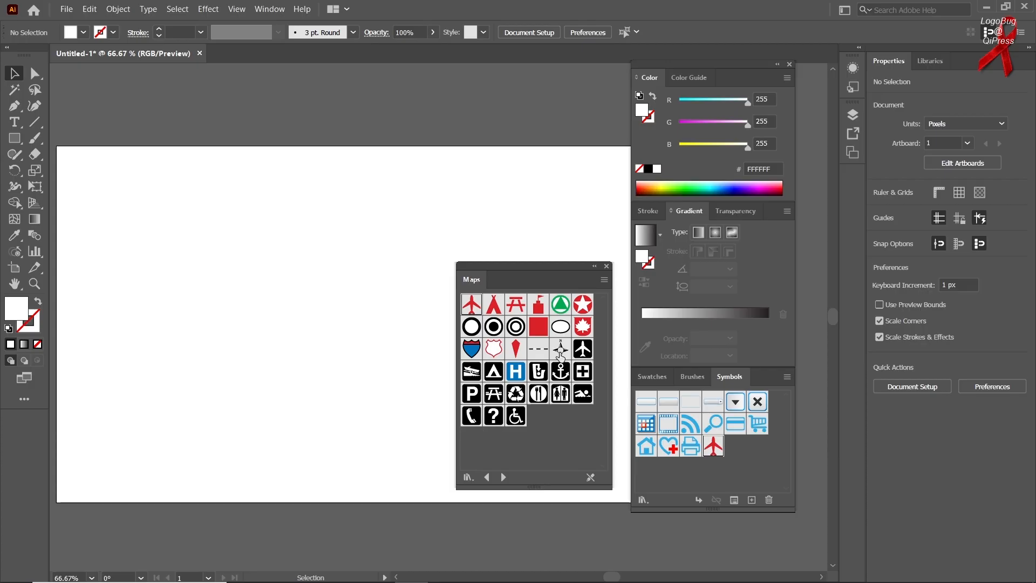
- Browse forward through the symbol libraries to Web Buttons and Bars and choose the blue square speech-bubble symbol
left_click(505, 479)
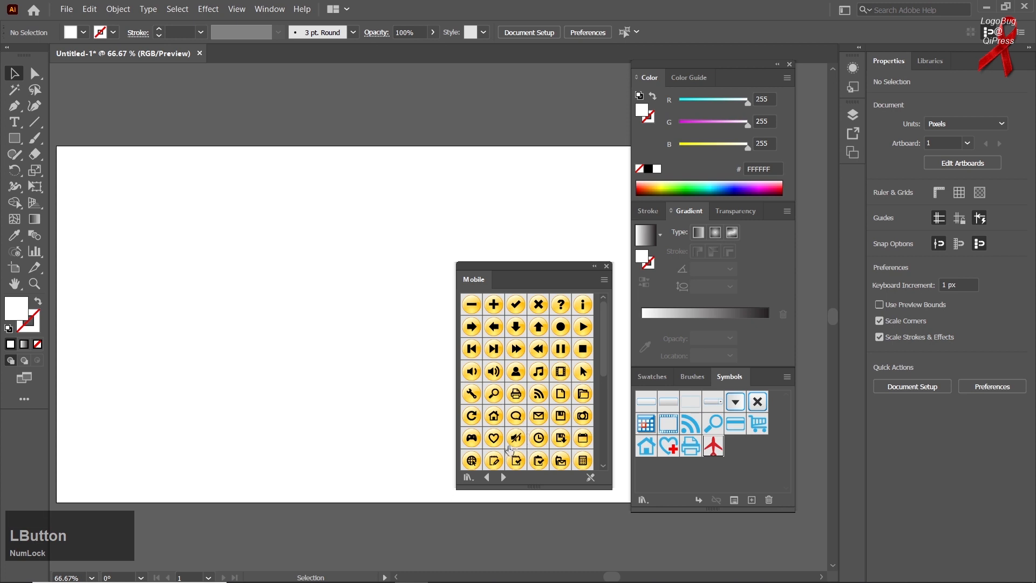
left_click(503, 477)
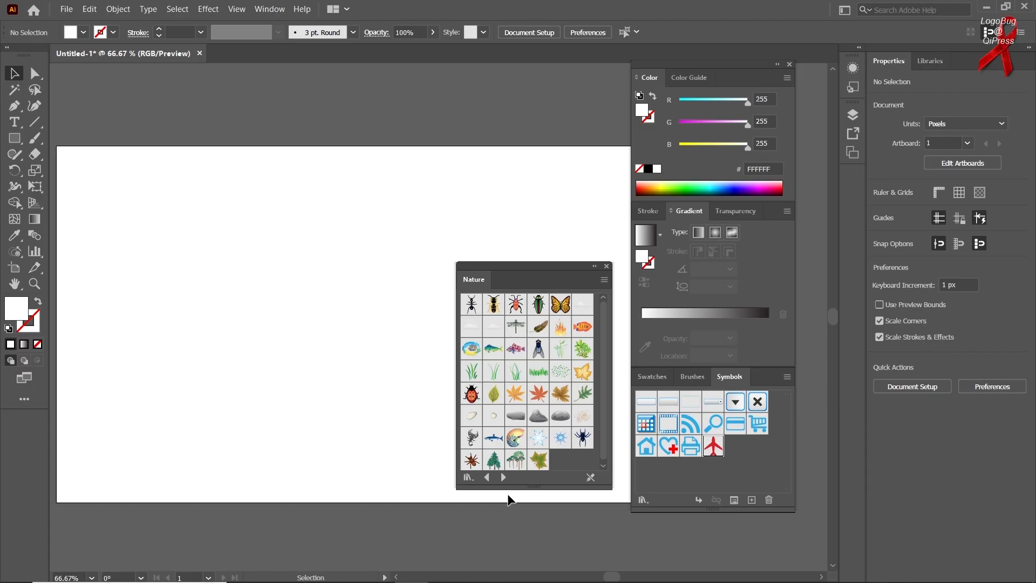
left_click(503, 478)
left_click(503, 477)
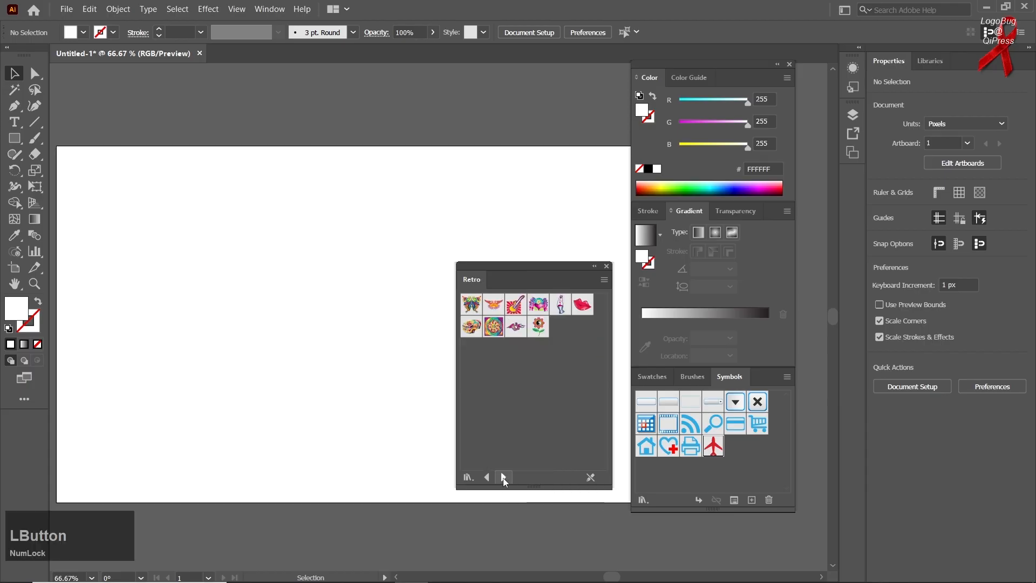
left_click(503, 478)
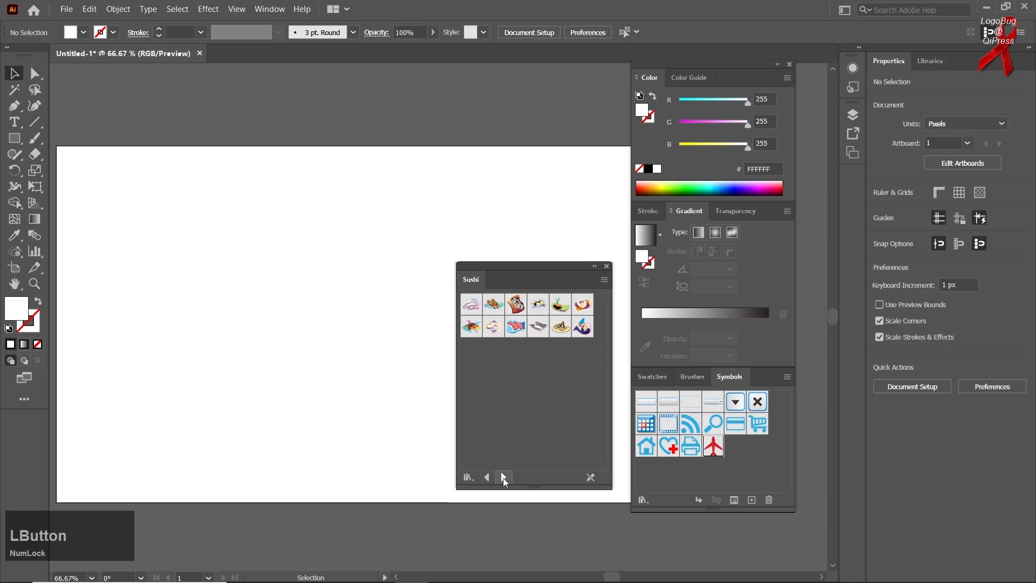
left_click(502, 477)
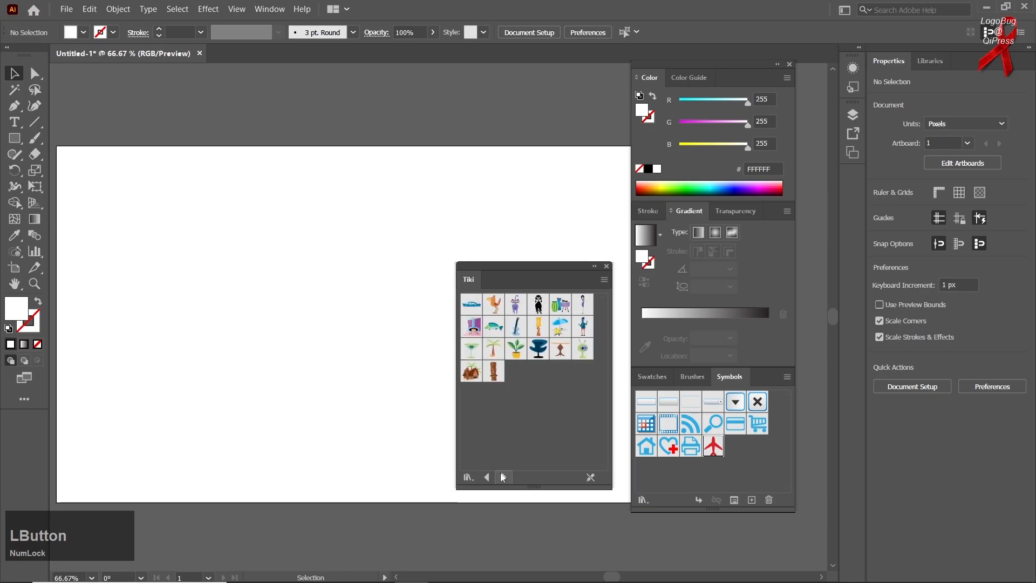
left_click(503, 477)
scroll(534, 439, "down", 2)
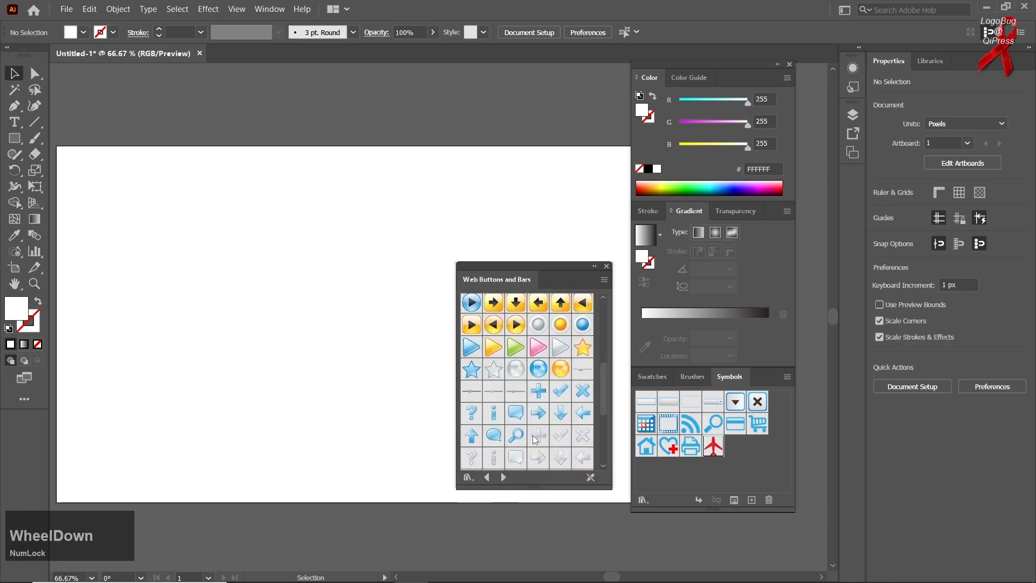
scroll(506, 455, "down", 2)
left_click(516, 376)
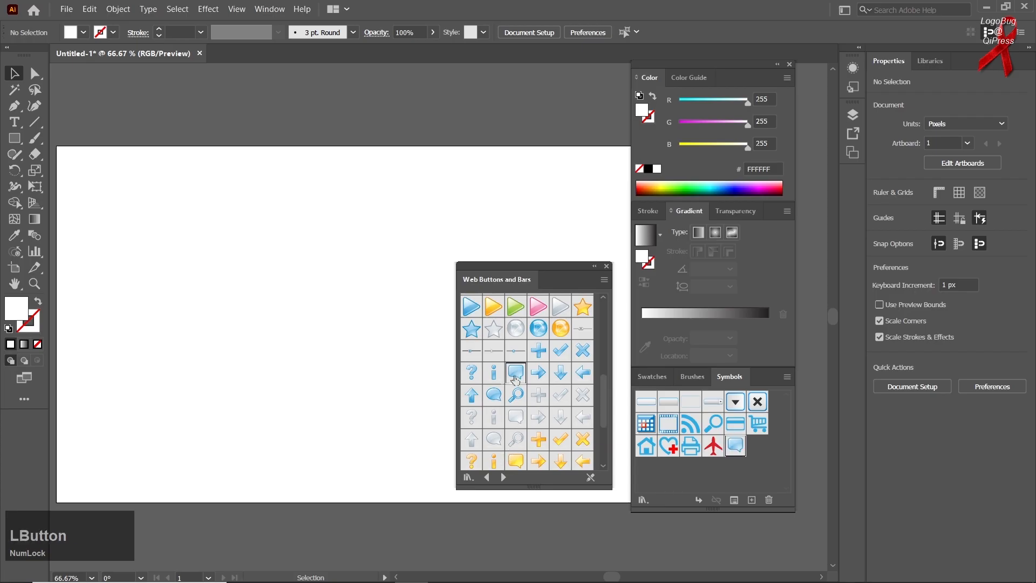
- Spray a scatter of the blue speech-bubble symbols about 548 by 540 px across the left half of the artboard
right_click(16, 251)
left_click(92, 249)
mouse_move(199, 343)
left_mouse_down()
mouse_move(208, 307)
mouse_move(232, 331)
mouse_move(292, 292)
mouse_move(331, 349)
mouse_move(321, 363)
mouse_move(256, 264)
mouse_move(316, 296)
mouse_move(340, 231)
mouse_move(364, 347)
mouse_move(312, 390)
left_mouse_up()
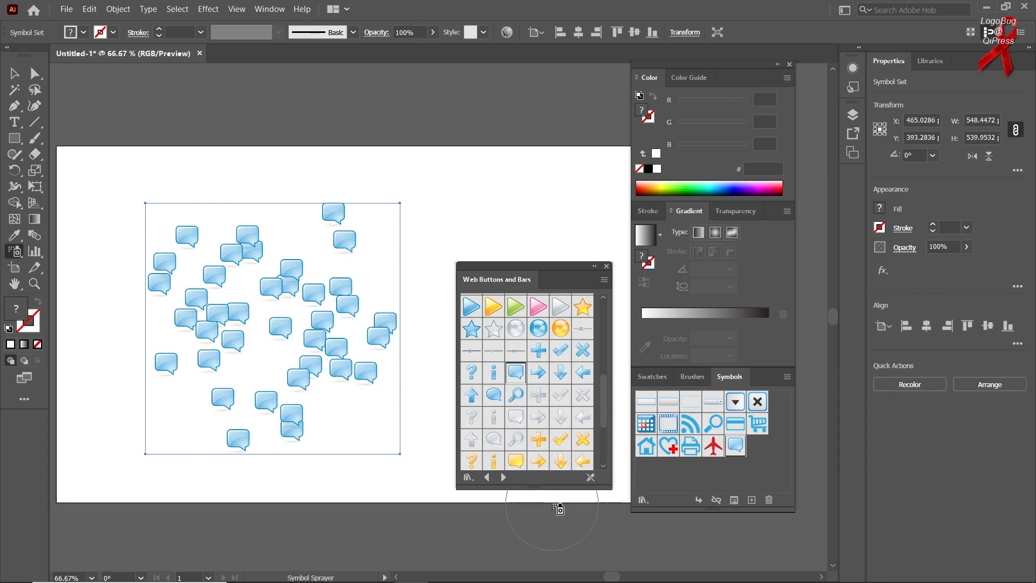
- Browse the symbol libraries forward to Web Icons and back through Mad Science, Logo Elements and Indigenous to Grime Vector Pack
left_click(505, 477)
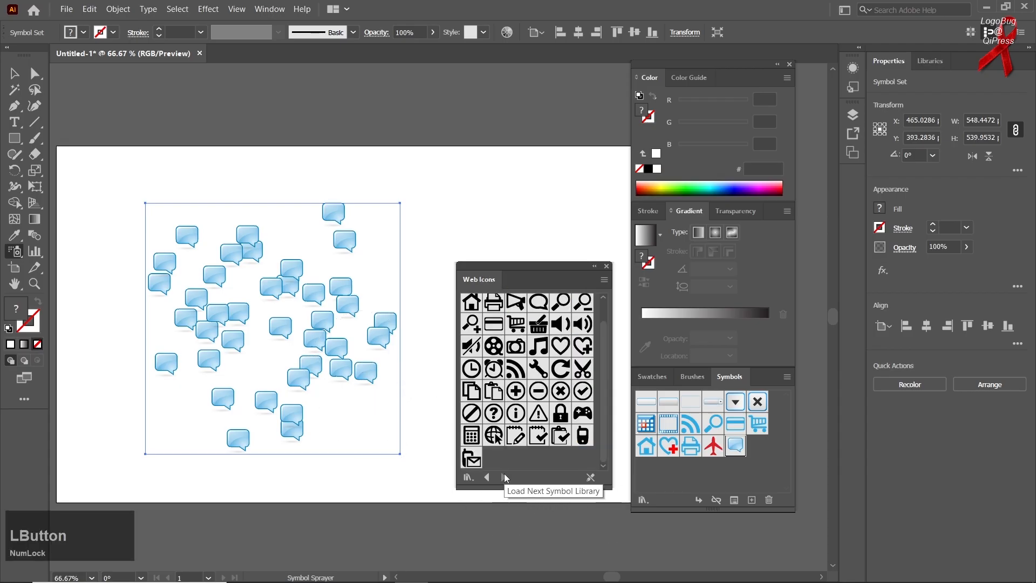
left_click(484, 476)
left_click(484, 476)
left_click(485, 476)
left_click(484, 476)
left_click(484, 475)
left_click(484, 475)
left_click(484, 476)
left_click(484, 476)
left_click(485, 477)
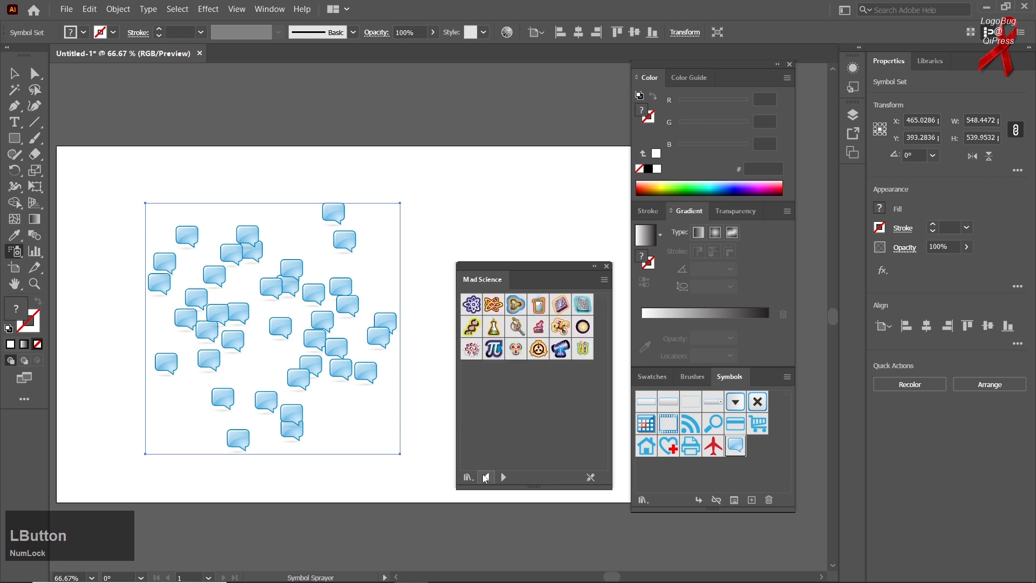
left_click(485, 477)
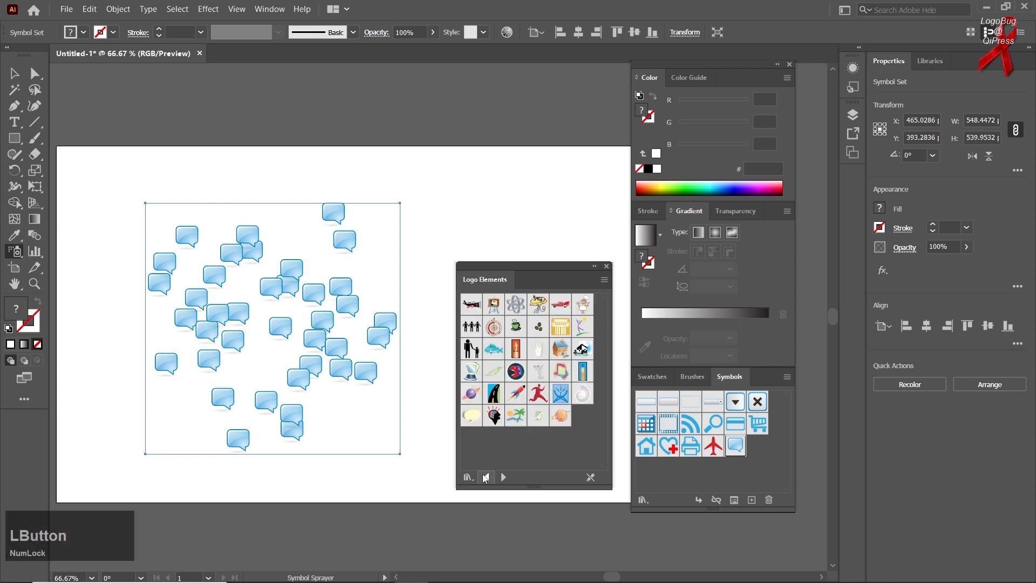
left_click(485, 477)
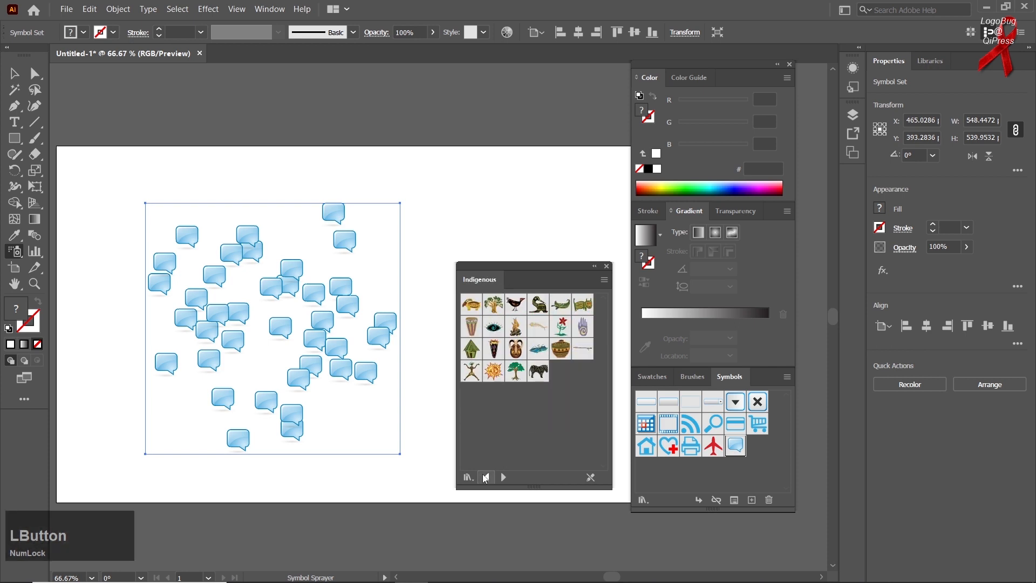
left_click(485, 477)
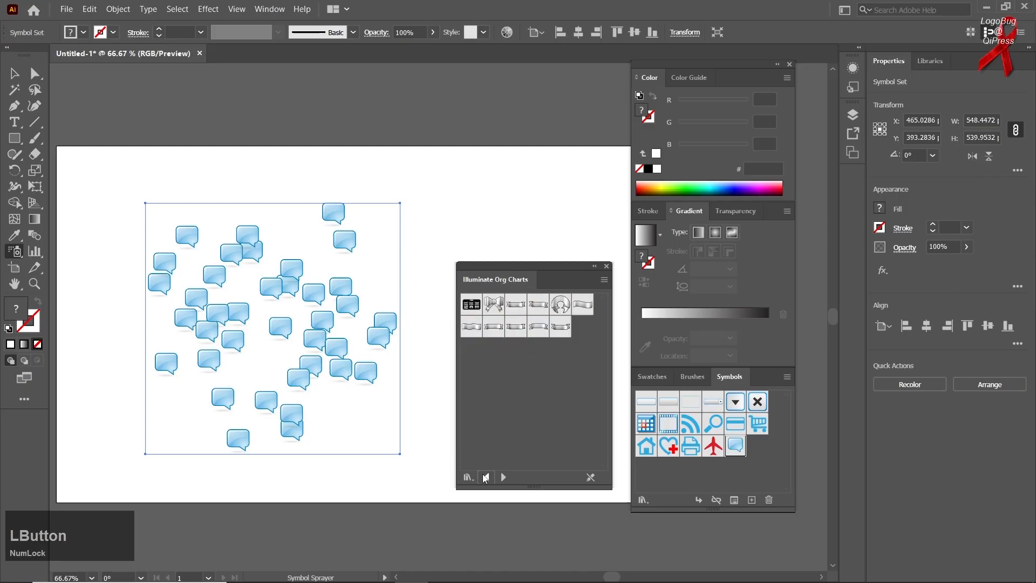
left_click(487, 477)
left_click(487, 477)
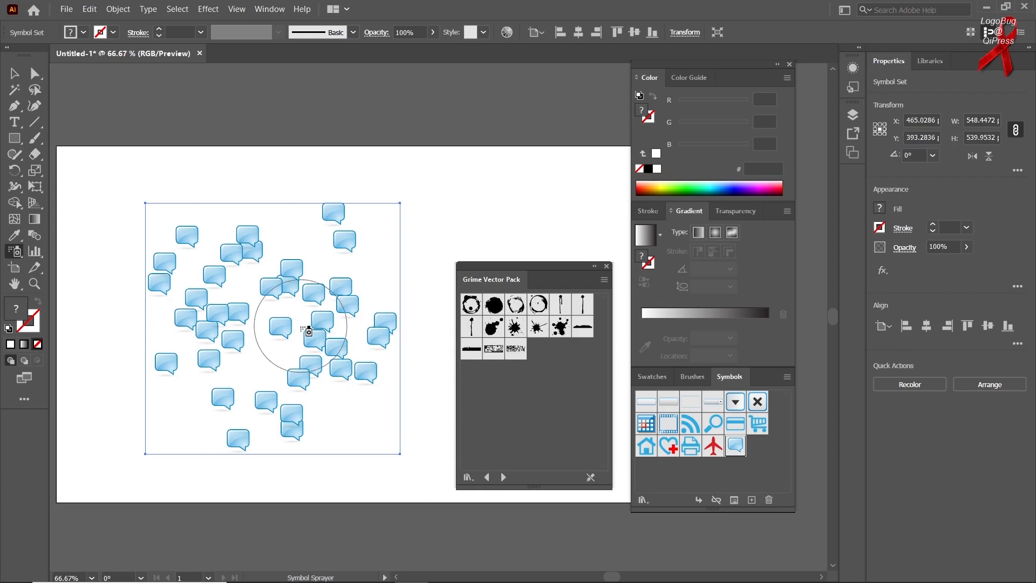
- Push the bubbles on the left side of the set outward to the left with the Symbol Shifter
right_click(18, 259)
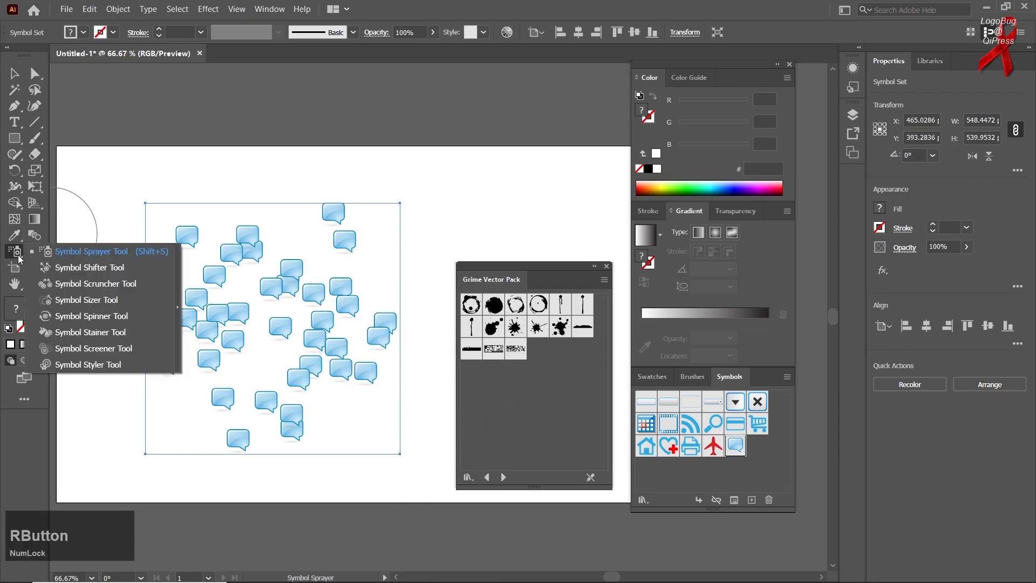
left_click(63, 268)
mouse_move(232, 330)
left_mouse_down()
mouse_move(188, 164)
mouse_move(191, 185)
mouse_move(122, 292)
mouse_move(186, 317)
mouse_move(150, 330)
mouse_move(165, 372)
mouse_move(147, 394)
mouse_move(173, 397)
mouse_move(215, 370)
mouse_move(202, 393)
mouse_move(211, 389)
mouse_move(118, 311)
left_mouse_up()
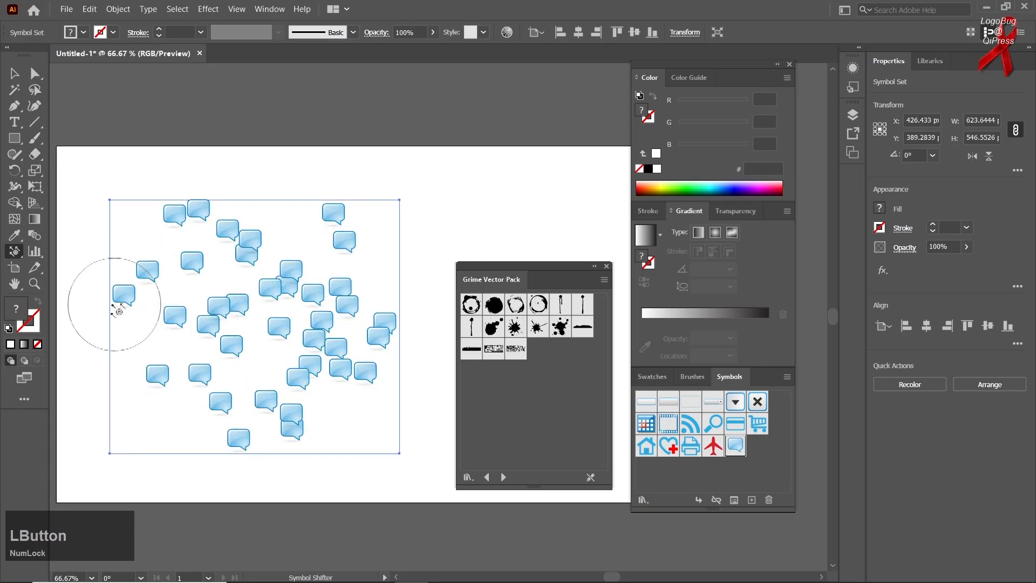
- Pull the bubbles in the middle and lower part of the set closer together with the Symbol Scruncher
right_click(15, 251)
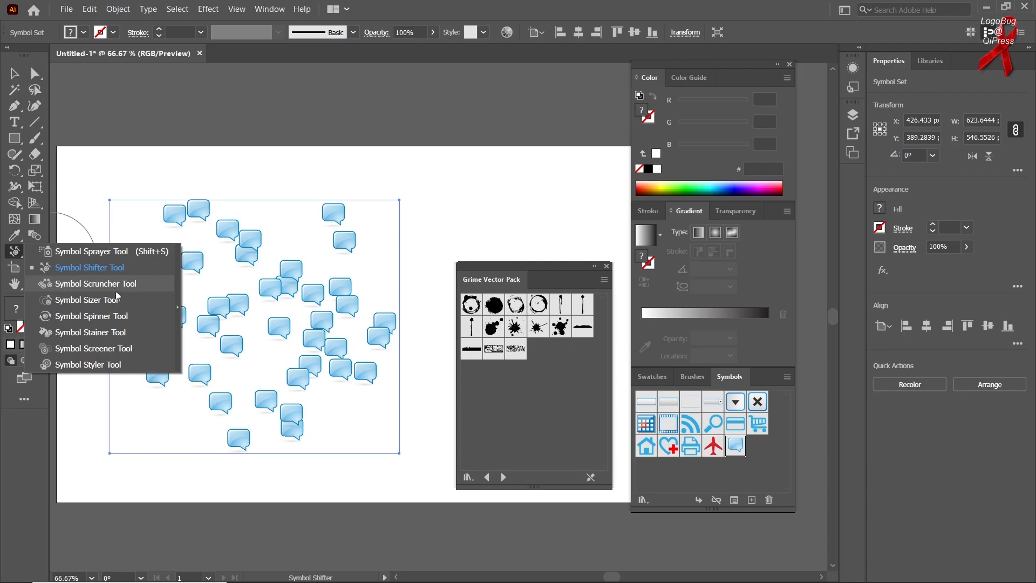
left_click(94, 284)
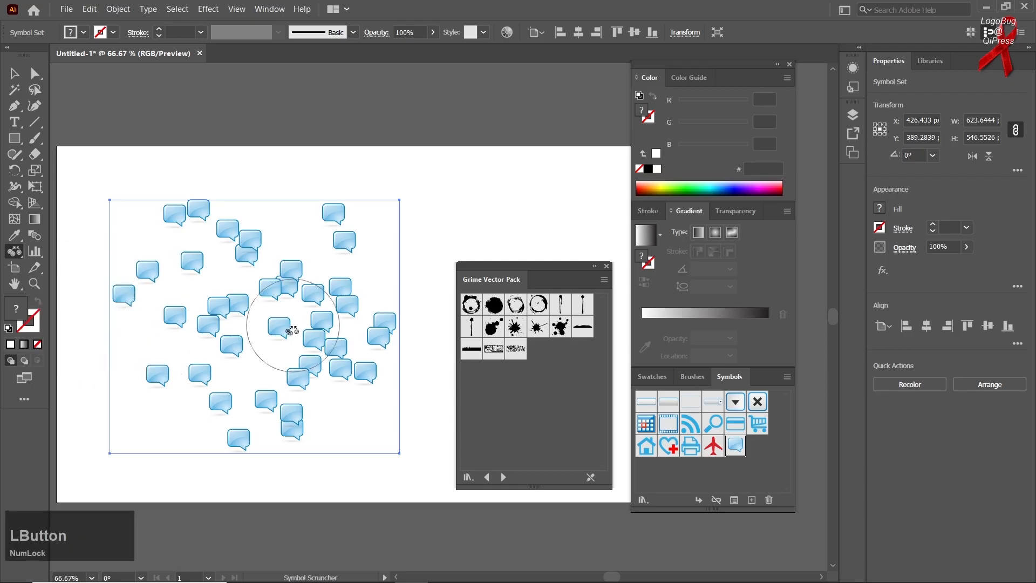
left_click_drag(278, 327, 283, 325)
right_click(15, 251)
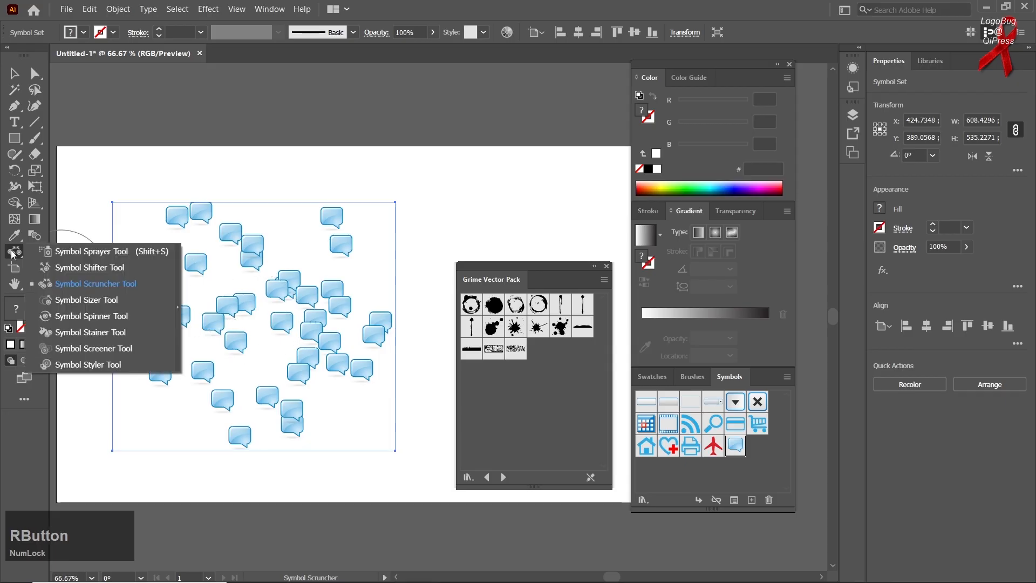
left_click(95, 283)
mouse_move(232, 324)
left_mouse_down()
mouse_move(221, 314)
mouse_move(237, 336)
left_mouse_up()
left_click_drag(267, 393, 263, 398)
- Enlarge the bubbles along the upper and left edges with the Symbol Sizer, most strongly the lower-left one
right_click(16, 252)
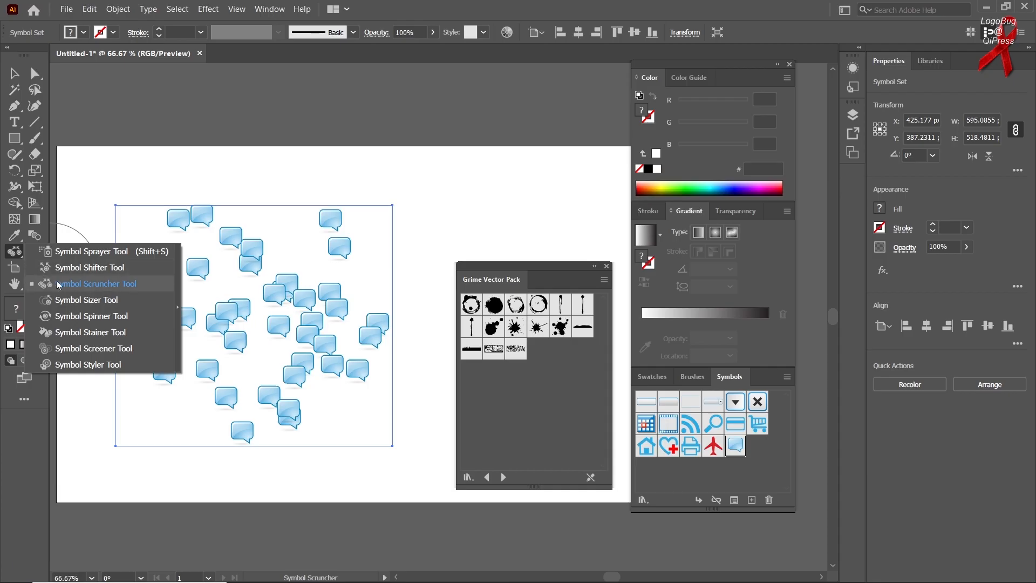
left_click(71, 306)
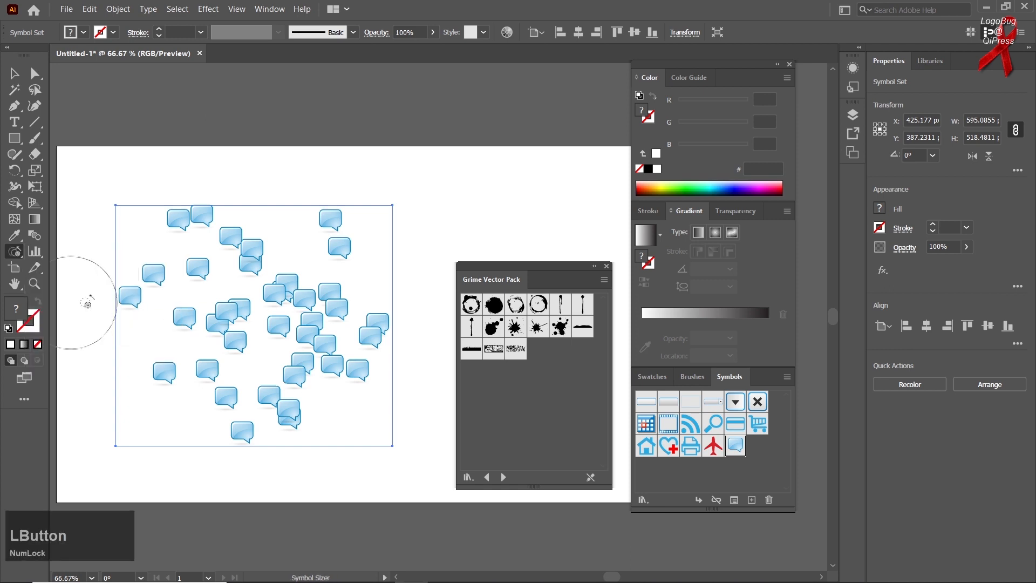
mouse_move(210, 222)
left_mouse_down()
mouse_move(213, 208)
mouse_move(203, 227)
mouse_move(332, 227)
mouse_move(333, 213)
mouse_move(328, 241)
left_mouse_up()
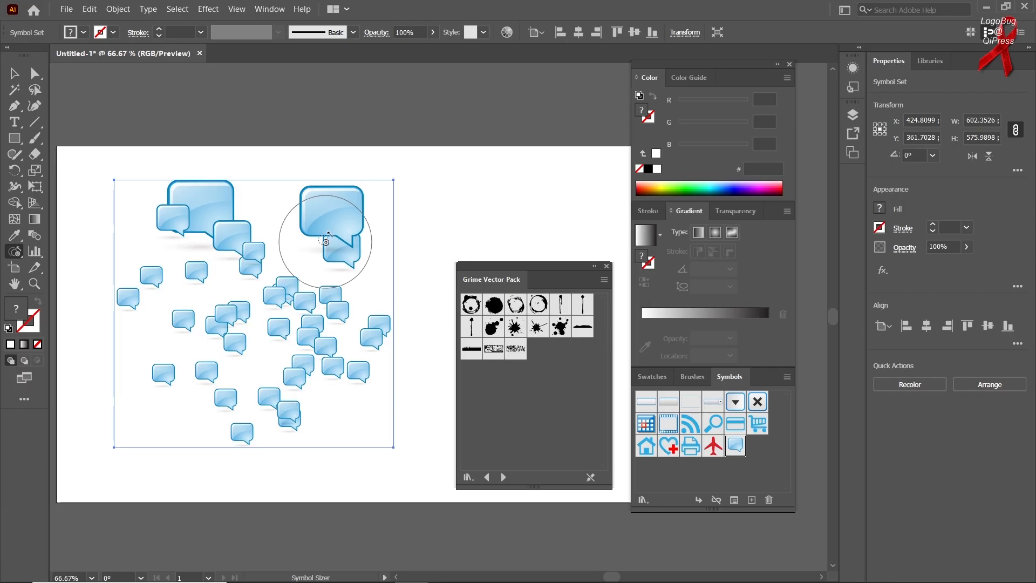
left_click_drag(156, 379, 168, 378)
left_click_drag(147, 302, 95, 306)
- Rotate the enlarged bubbles along the upper, left and lower edges of the set to varied angles with the Symbol Spinner
right_click(15, 255)
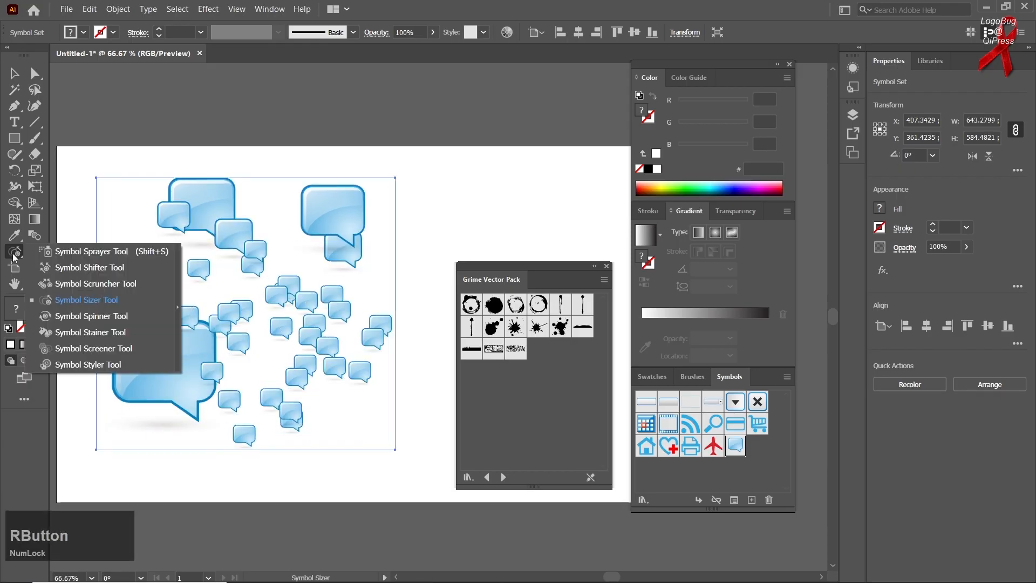
left_click(90, 316)
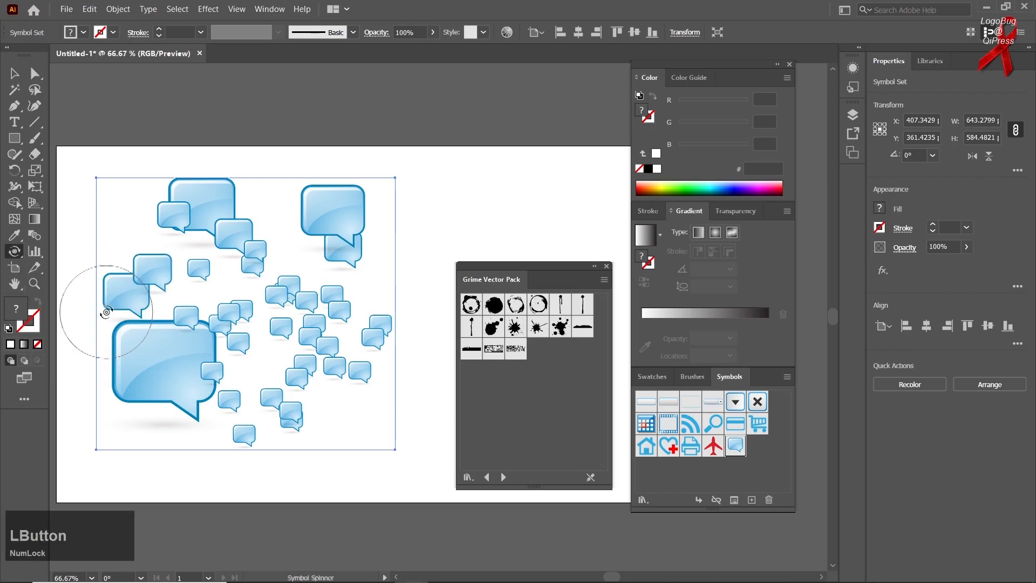
mouse_move(337, 209)
left_mouse_down()
mouse_move(373, 221)
mouse_move(367, 263)
mouse_move(349, 205)
mouse_move(283, 223)
mouse_move(291, 233)
left_mouse_up()
mouse_move(327, 248)
left_mouse_down()
mouse_move(348, 243)
mouse_move(361, 213)
mouse_move(338, 198)
mouse_move(311, 207)
mouse_move(323, 227)
mouse_move(358, 240)
mouse_move(356, 203)
left_mouse_up()
mouse_move(339, 198)
left_mouse_down()
mouse_move(324, 206)
mouse_move(327, 232)
mouse_move(348, 217)
left_mouse_up()
left_click_drag(324, 216, 303, 228)
left_click_drag(344, 255, 364, 241)
mouse_move(271, 225)
left_mouse_down()
mouse_move(308, 253)
mouse_move(357, 242)
mouse_move(358, 230)
left_mouse_up()
mouse_move(303, 214)
left_mouse_down()
mouse_move(297, 224)
mouse_move(314, 269)
left_mouse_up()
mouse_move(232, 229)
left_mouse_down()
mouse_move(178, 216)
mouse_move(145, 237)
mouse_move(329, 227)
mouse_move(225, 378)
mouse_move(144, 365)
mouse_move(268, 216)
mouse_move(165, 413)
mouse_move(116, 382)
mouse_move(157, 391)
mouse_move(151, 437)
mouse_move(162, 367)
mouse_move(227, 404)
mouse_move(266, 394)
mouse_move(250, 405)
mouse_move(232, 372)
mouse_move(166, 314)
left_mouse_up()
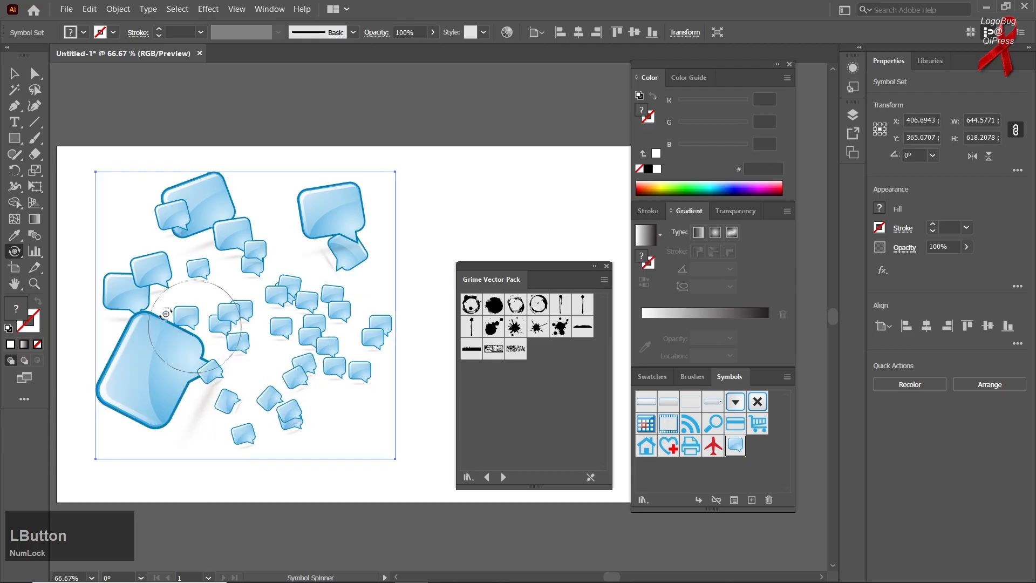
- Set the fill to green 00BF5D and tint the large upper-right bubble with the Symbol Stainer
right_click(14, 251)
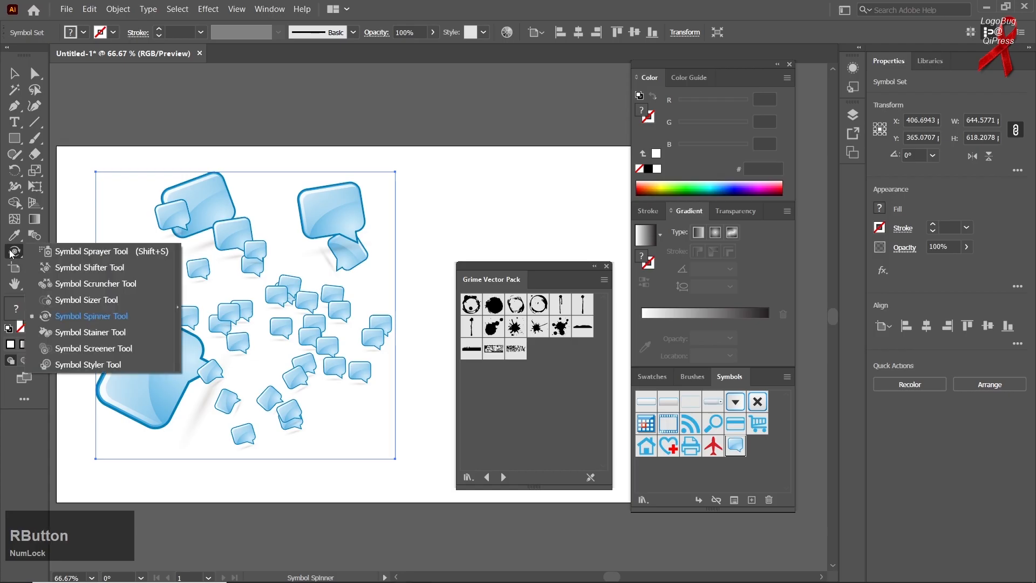
left_click(58, 333)
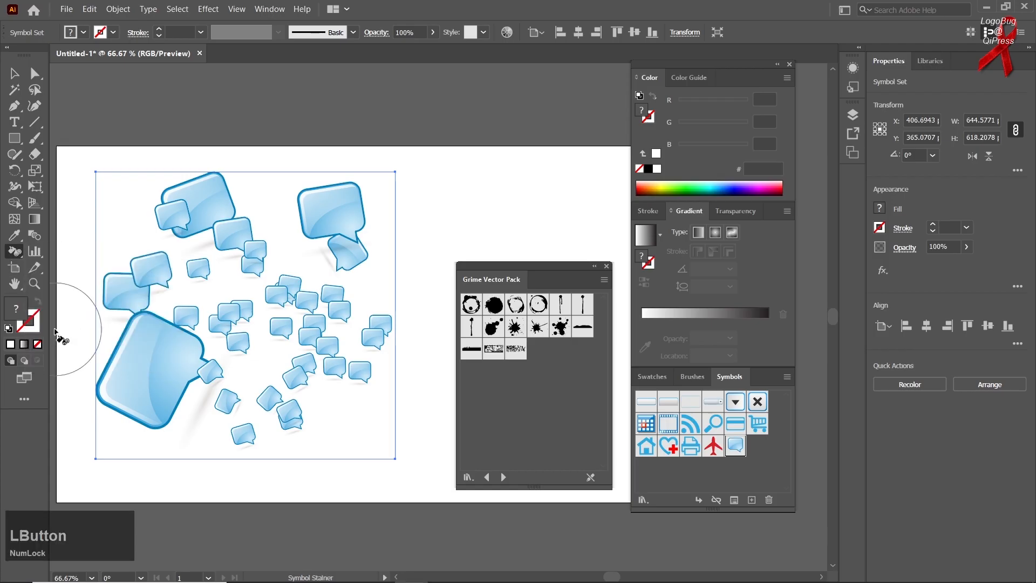
left_click(698, 186)
left_click(342, 220)
left_click_drag(339, 217, 302, 222)
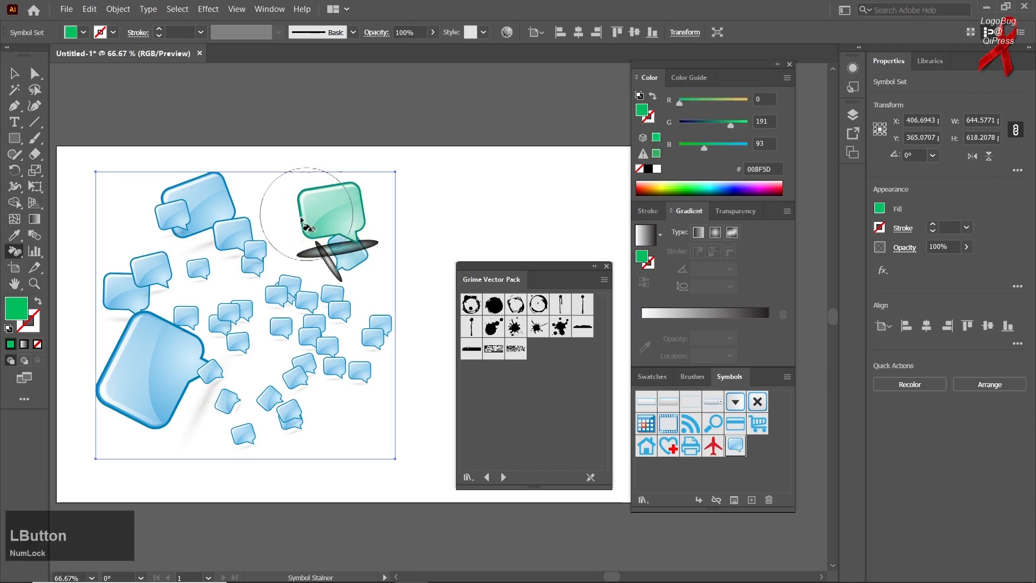
- Set the fill to pink-red E51354 and stain the large bubbles on the left side of the set
double_click(16, 309)
left_click_drag(622, 244, 637, 158)
left_click(599, 165)
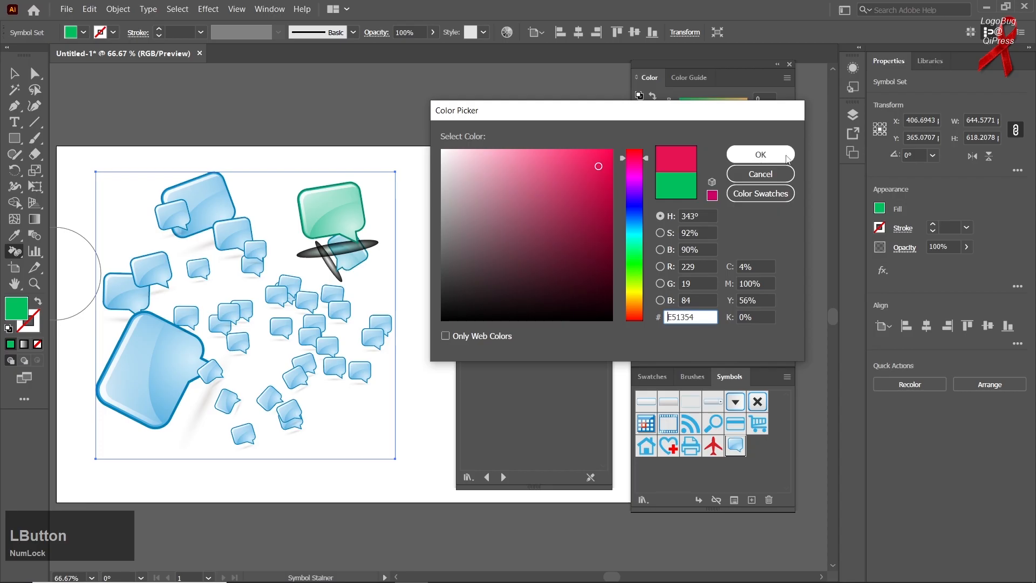
left_click(760, 154)
mouse_move(143, 354)
left_mouse_down()
mouse_move(173, 374)
mouse_move(169, 383)
mouse_move(155, 380)
mouse_move(135, 292)
mouse_move(199, 213)
mouse_move(56, 313)
left_mouse_up()
- Set the fill to dark yellow BFB104 and stain the centre-right bubbles and the upper cluster
double_click(17, 310)
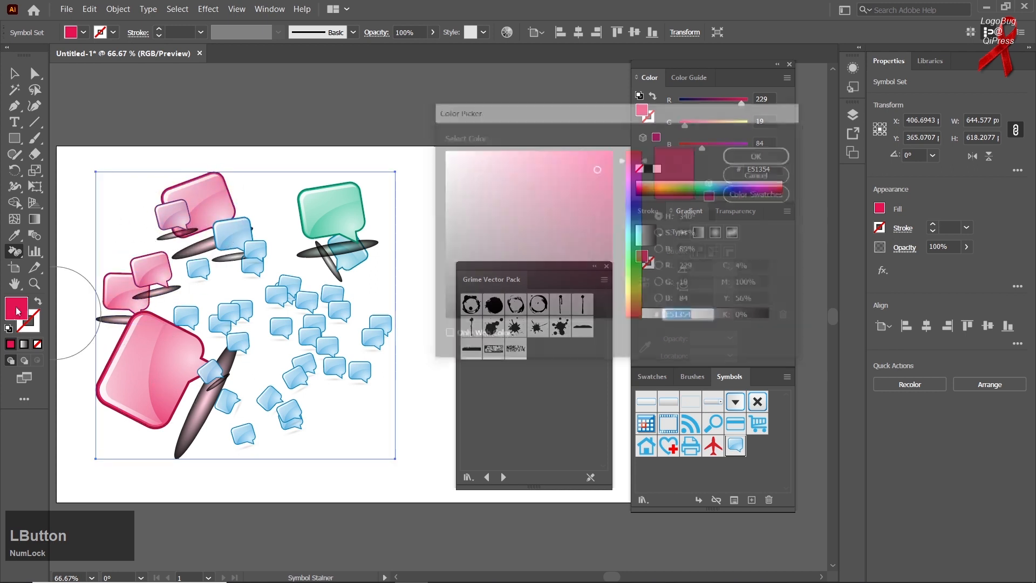
left_click(635, 248)
mouse_move(597, 216)
left_mouse_down()
mouse_move(609, 231)
mouse_move(609, 192)
left_mouse_up()
left_click(636, 295)
left_click(760, 155)
mouse_move(259, 411)
left_mouse_down()
mouse_move(278, 407)
mouse_move(273, 399)
mouse_move(319, 340)
mouse_move(286, 315)
left_mouse_up()
left_click_drag(236, 229, 233, 232)
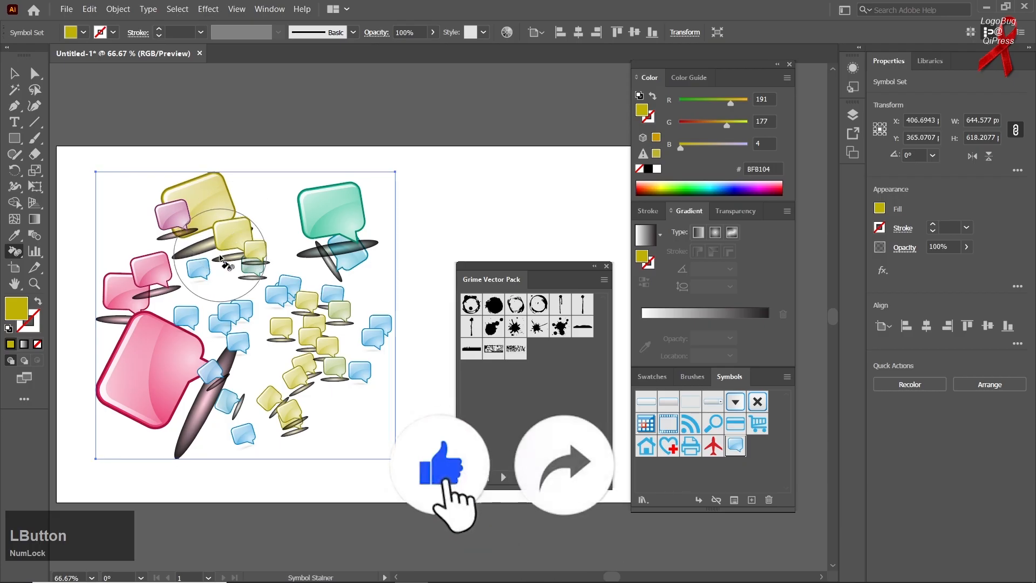
- Fade the upper yellow bubbles and the upper-right green and blue bubbles with the Symbol Screener
right_click(16, 252)
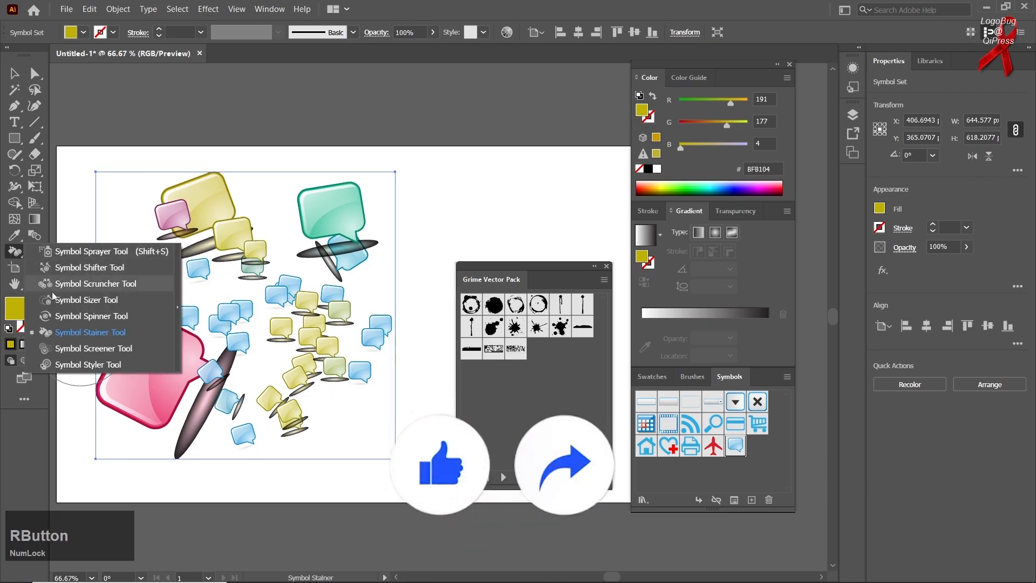
left_click(93, 350)
left_click(224, 214)
left_click(218, 214)
left_click(218, 215)
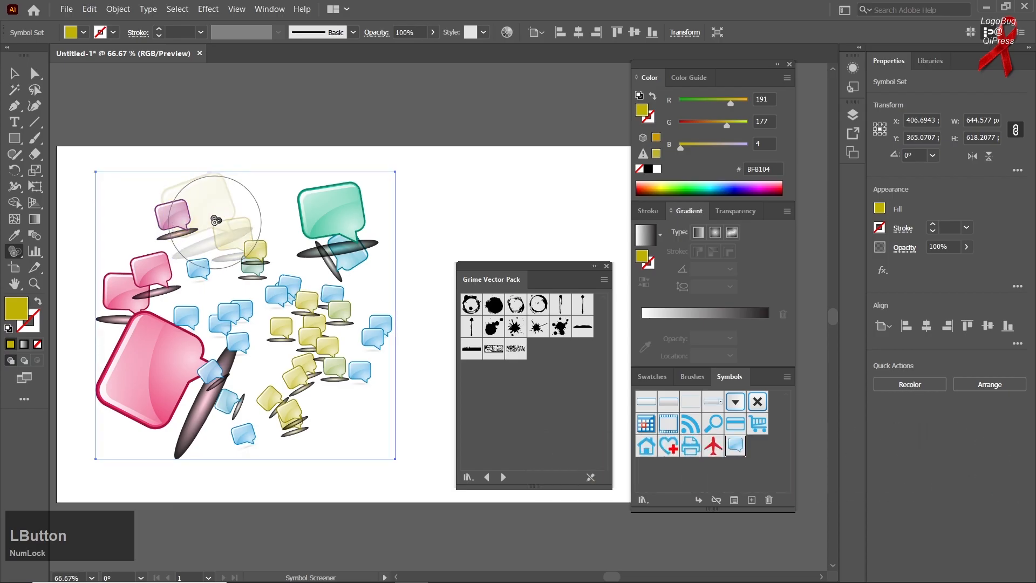
left_click(214, 218)
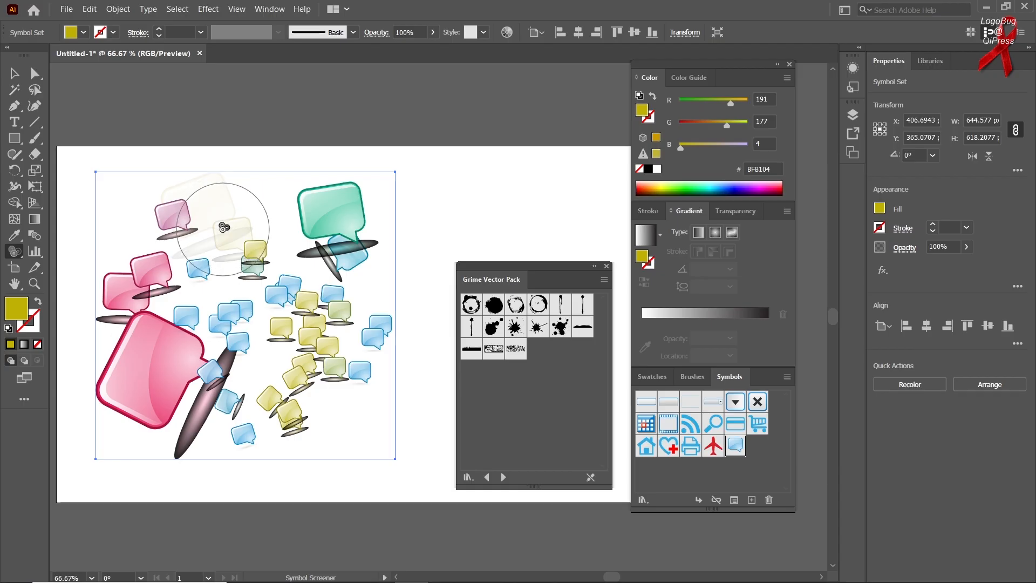
mouse_move(223, 228)
left_mouse_down()
mouse_move(232, 216)
mouse_move(330, 226)
mouse_move(335, 211)
left_mouse_up()
- Try to apply the Symbol Styler to the large pink bubble at the lower left of the set
right_click(15, 251)
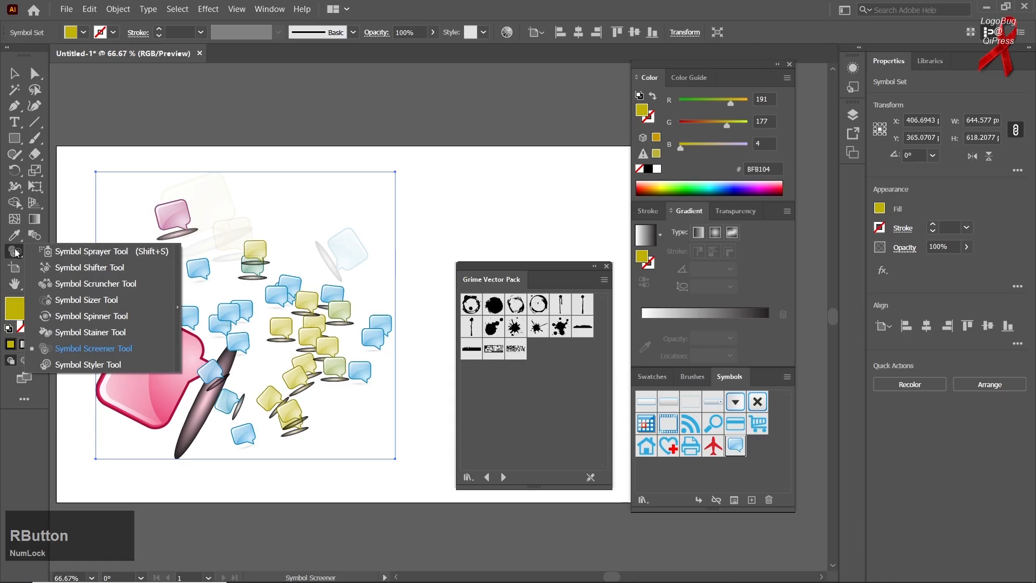
left_click(66, 364)
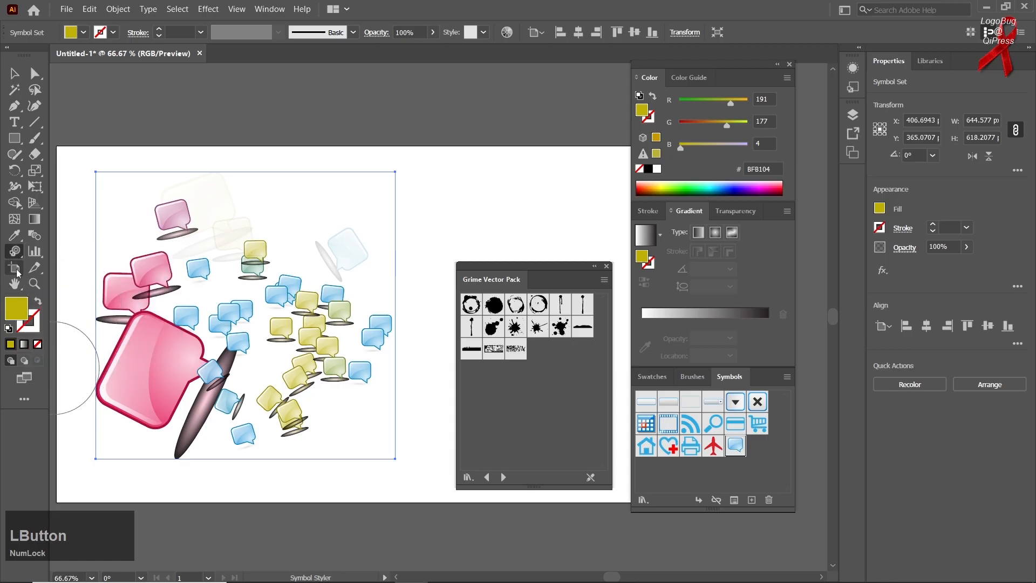
right_click(14, 251)
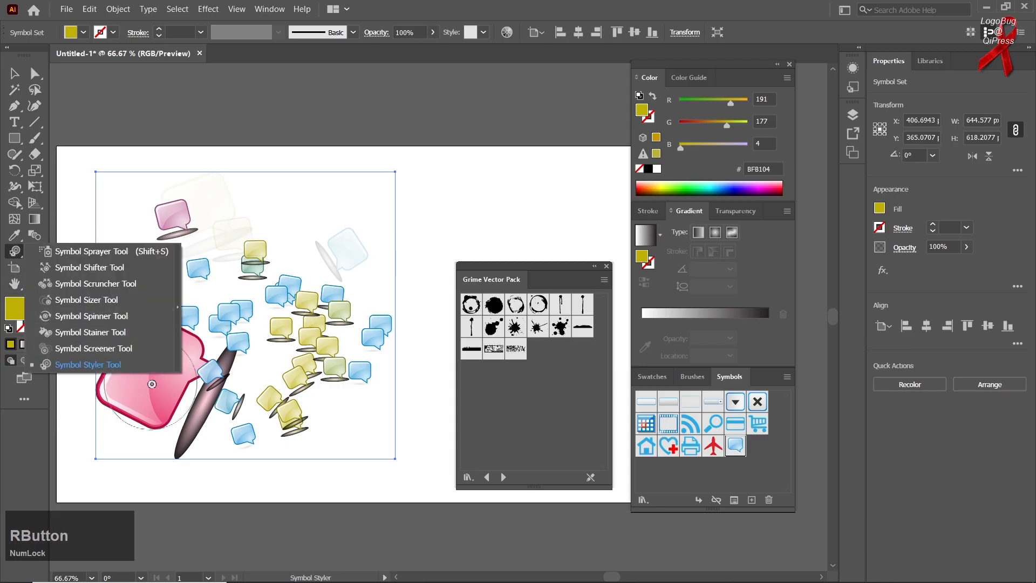
left_click(103, 365)
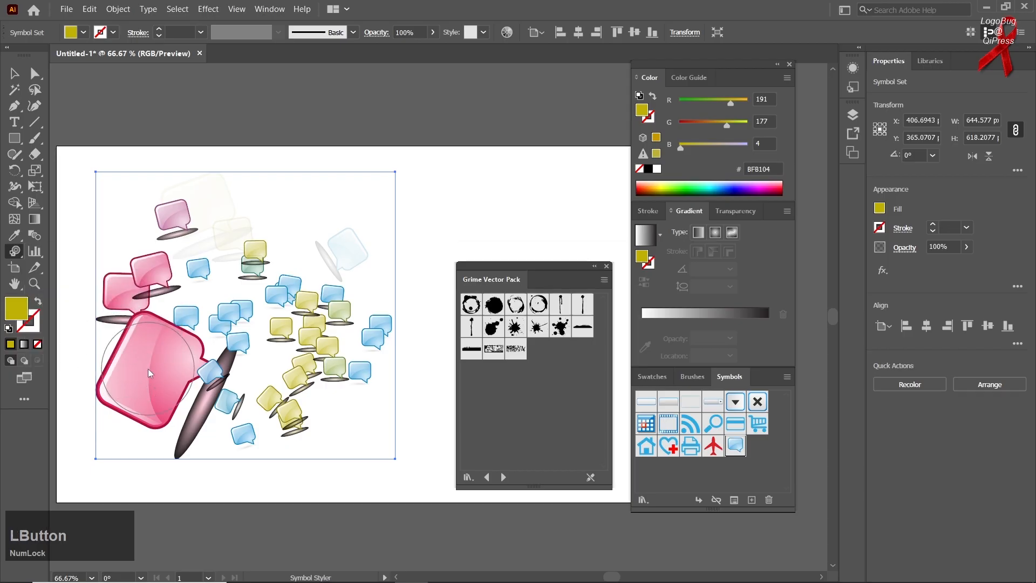
left_click(148, 368)
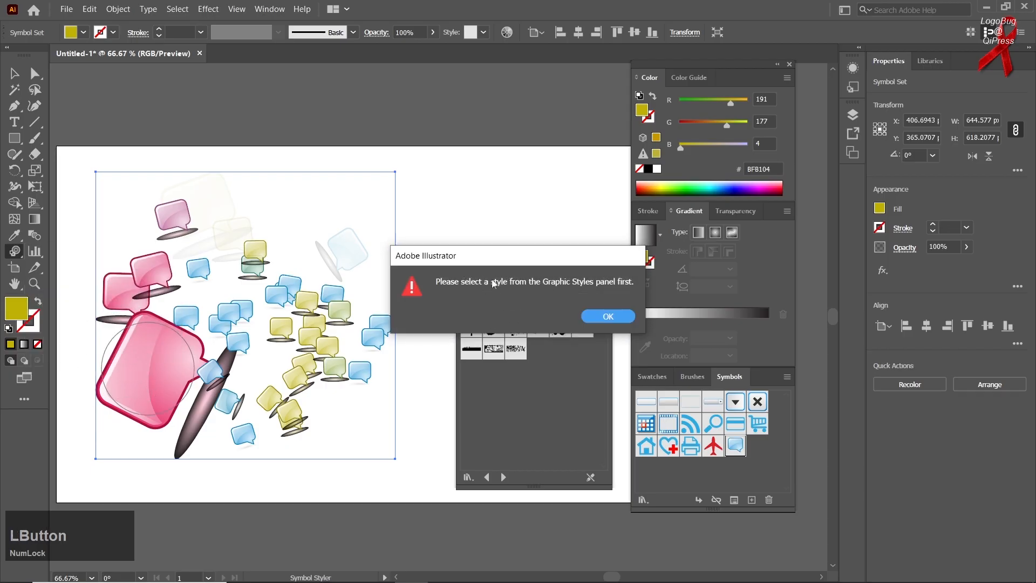
left_click(610, 317)
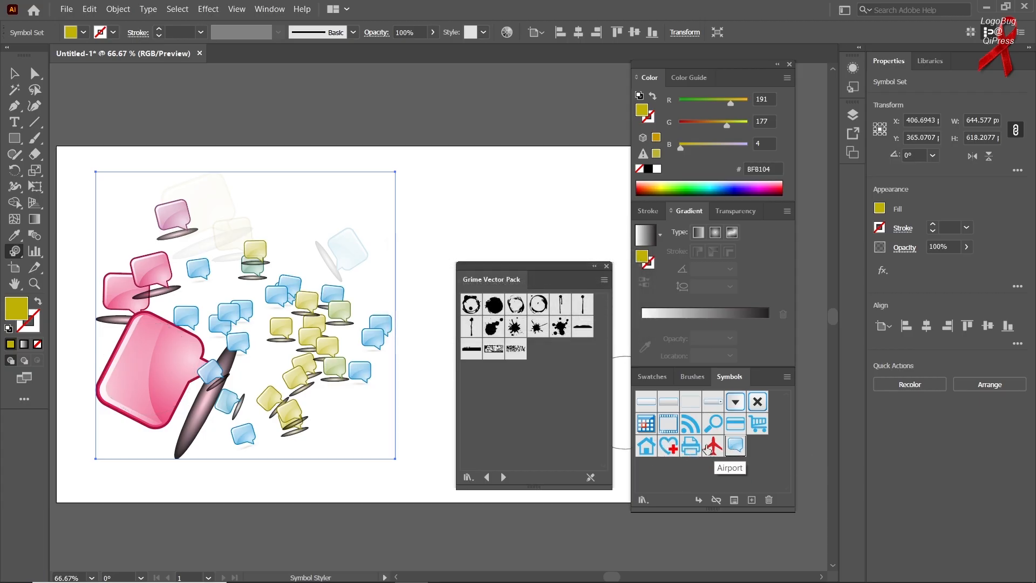
- Try the Symbol Styler on the yellow bubbles with the Airport symbol chosen, then reactivate the tool
left_click(712, 448)
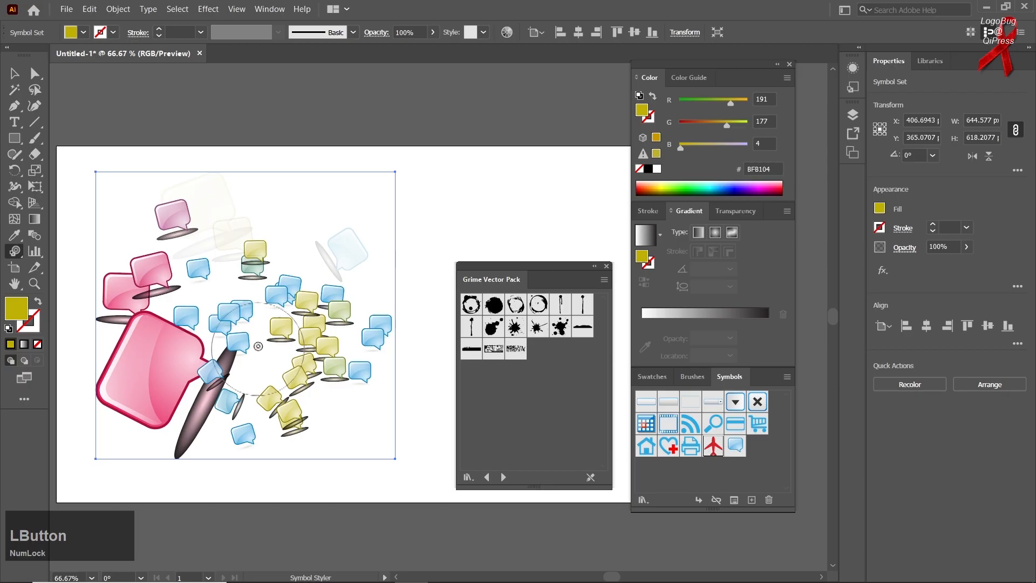
left_click(286, 328)
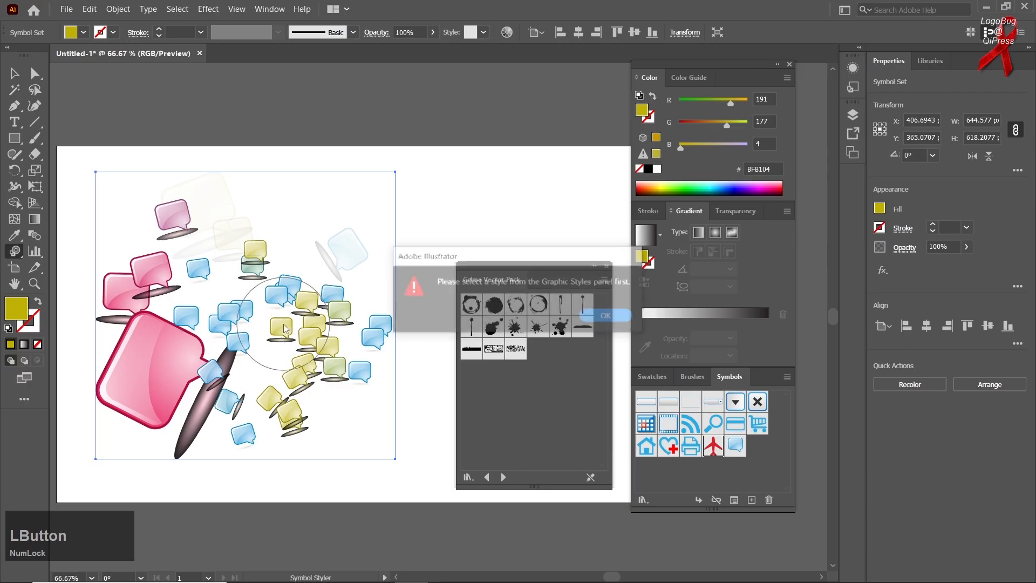
left_click(609, 316)
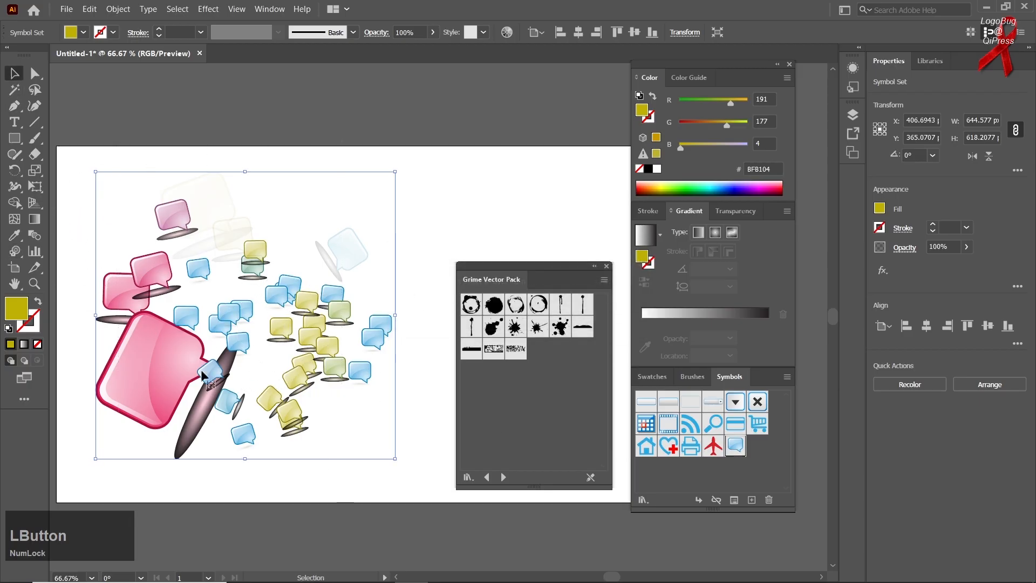
left_click(15, 251)
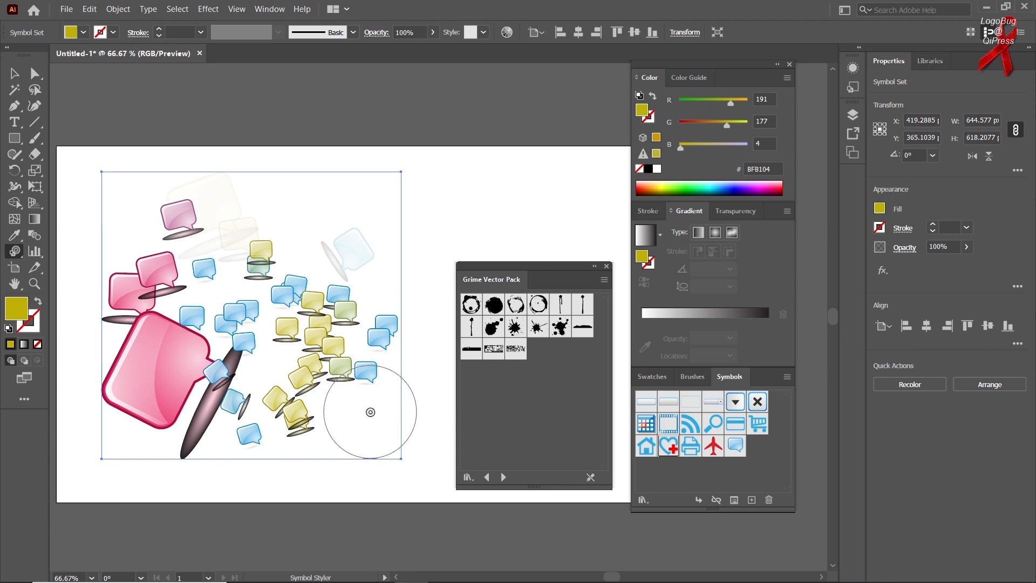